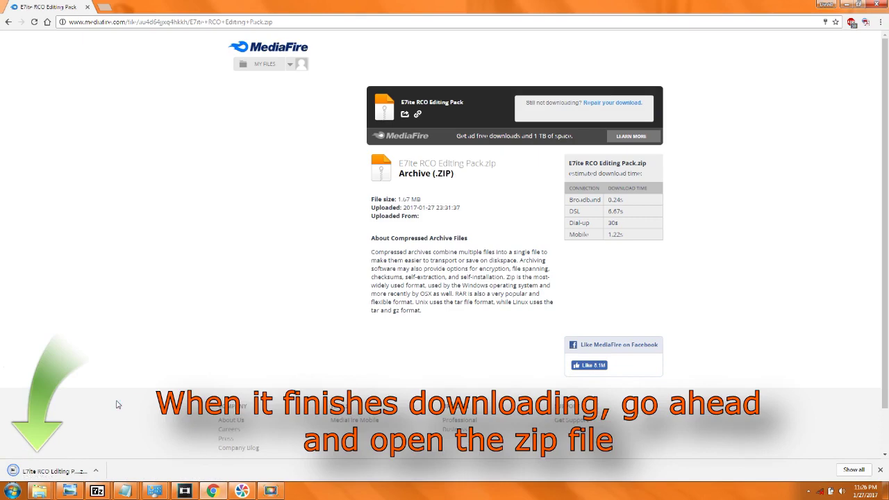
Open the downloaded E7ite RCO Editing Pack archive, extract its RCO Editing folder into Downloads, and close the archive.
left_click(52, 470)
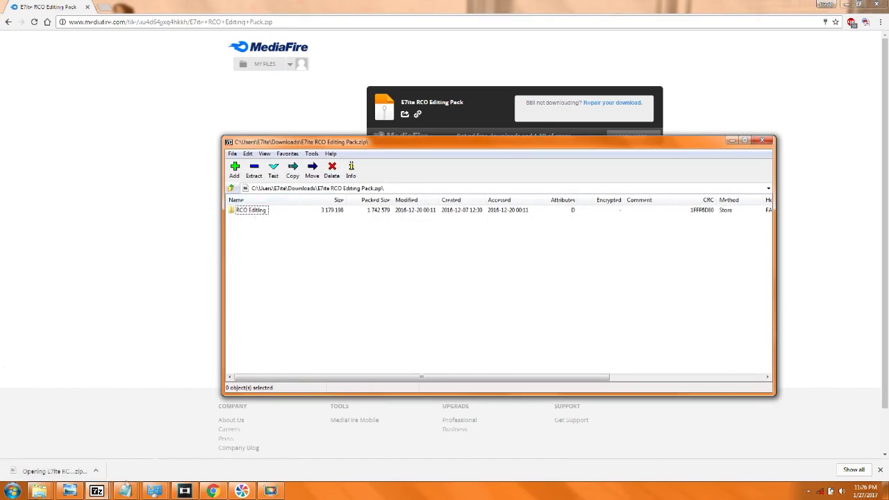
mouse_move(39, 491)
left_click(223, 435)
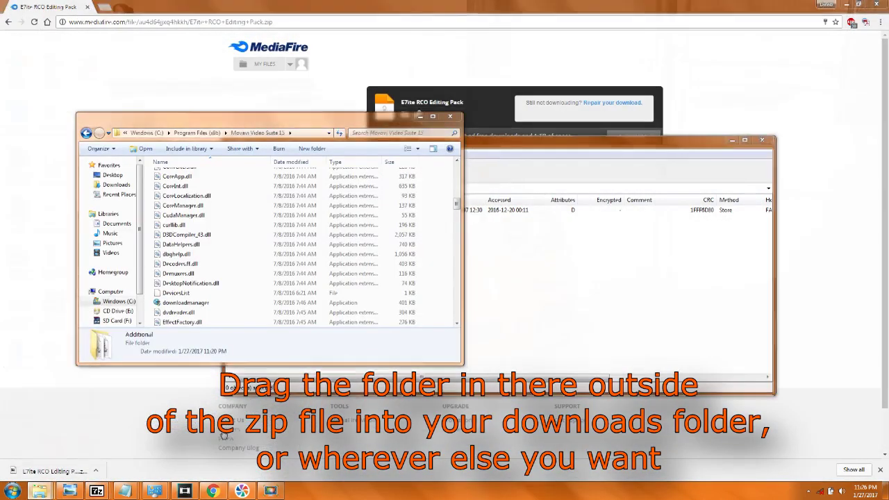
left_click(116, 184)
left_click(364, 211)
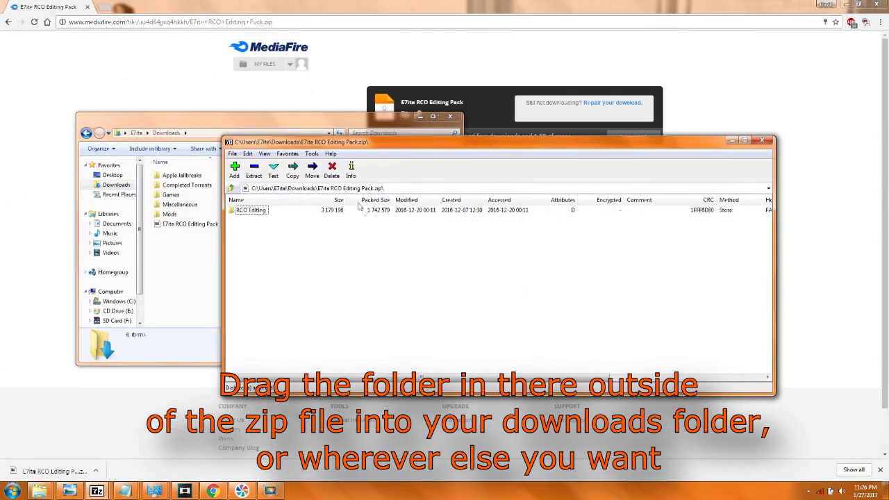
left_click_drag(265, 213, 186, 258)
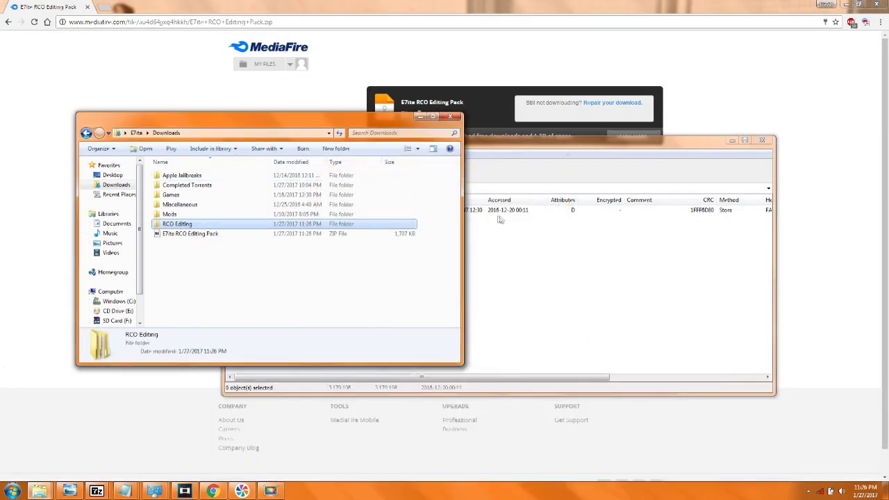
left_click(762, 140)
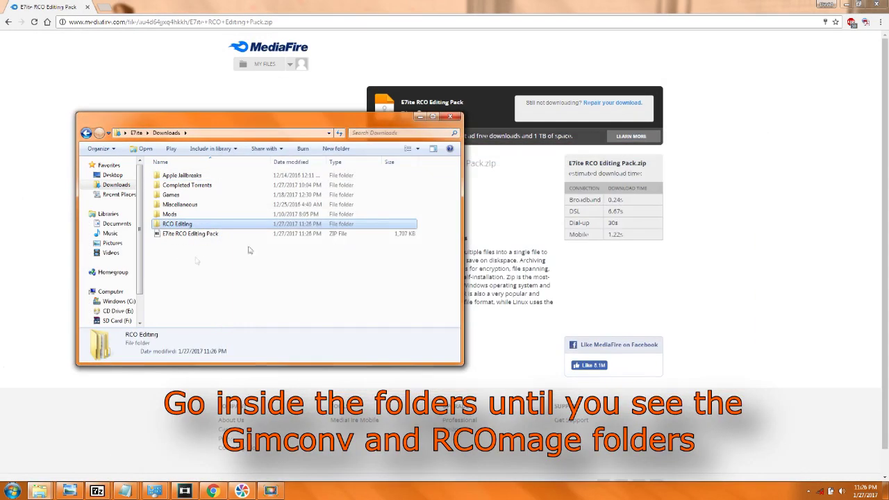
Launch rcomagegui from the RCOmage v1.1.1 folder inside the extracted RCO Editing folder.
double_click(174, 224)
double_click(175, 175)
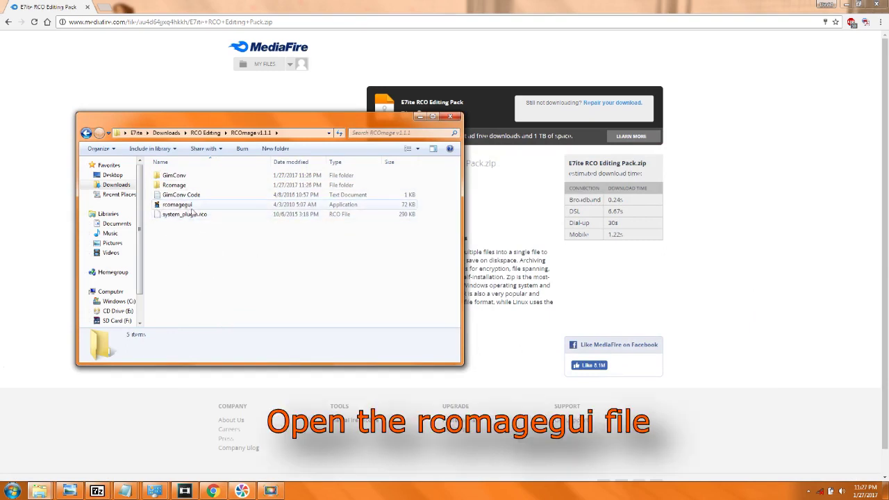
double_click(178, 205)
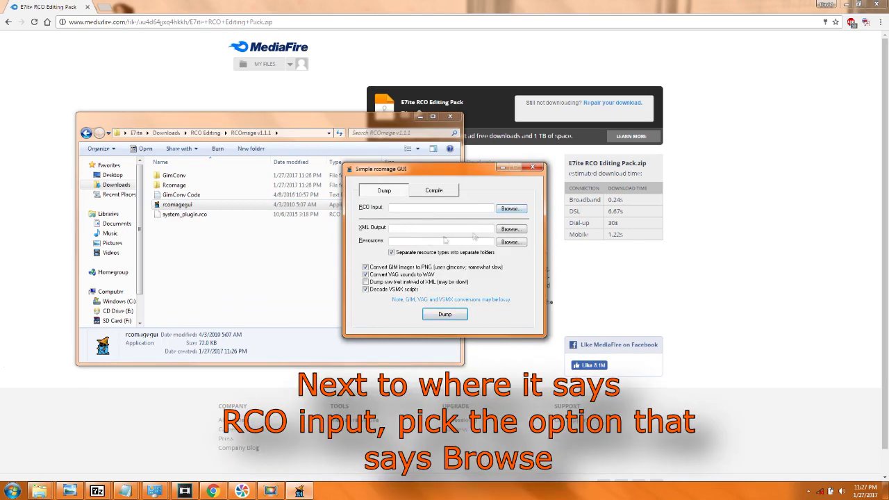
Set system_plugin.rco as the RCO input and save the XML output as d in the RCOmage v1.1.1 folder.
left_click(510, 209)
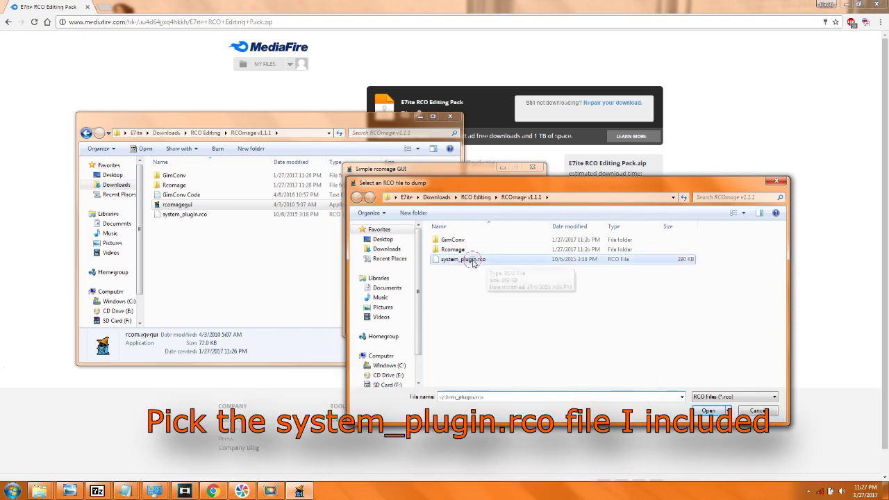
double_click(464, 259)
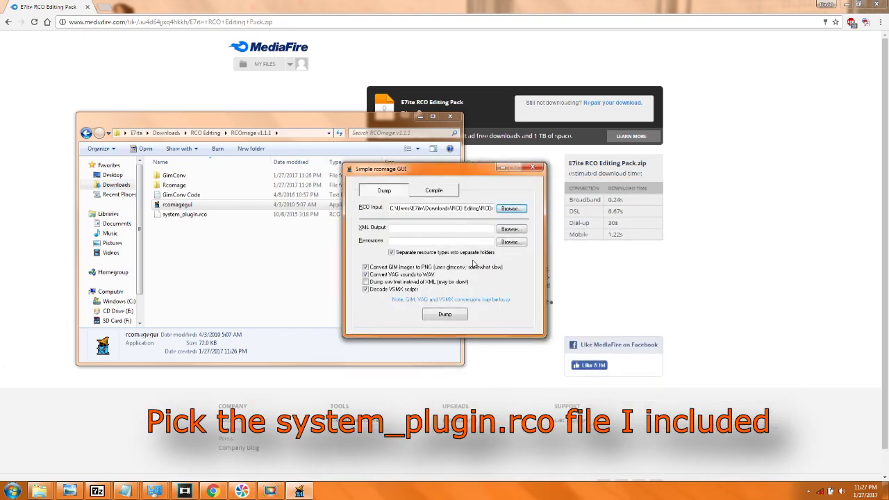
left_click(511, 228)
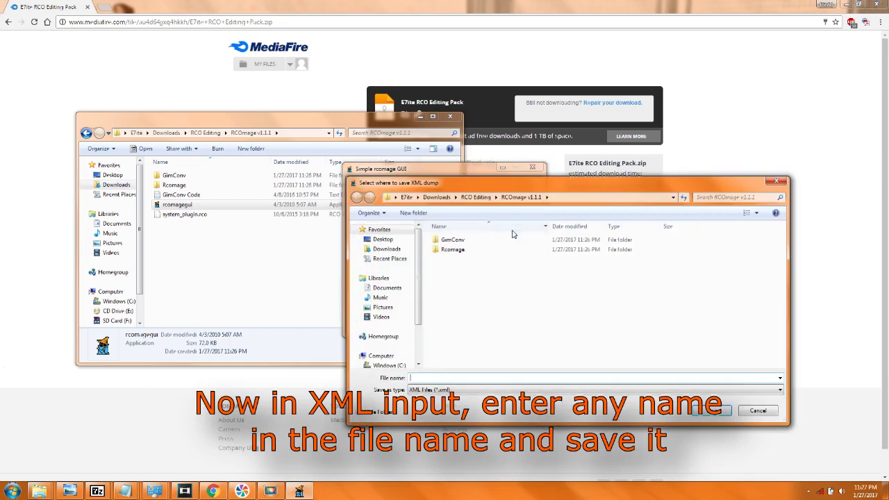
type("d")
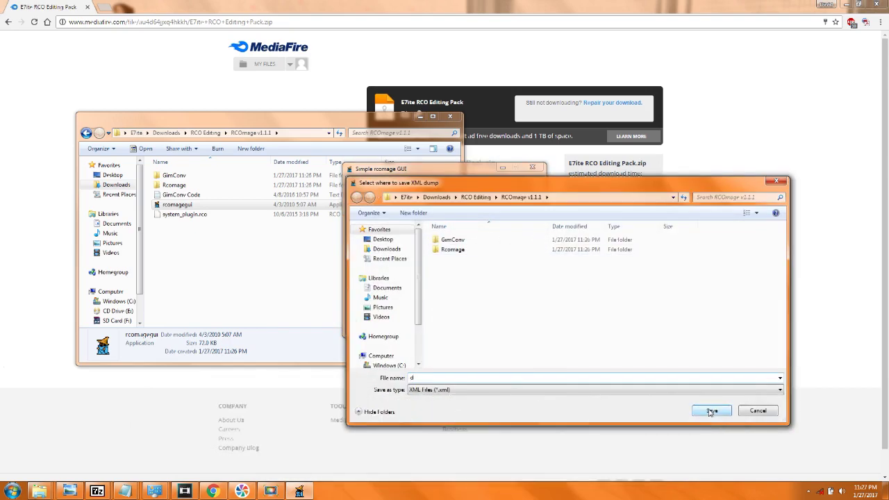
left_click(711, 410)
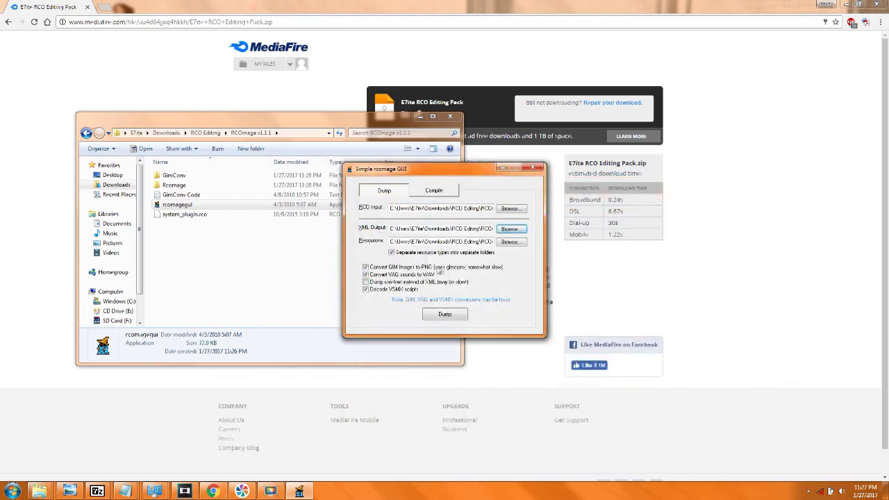
Dump the RCO with GIM to PNG conversion, VAG to WAV conversion and VSMX script decoding enabled.
left_click(365, 289)
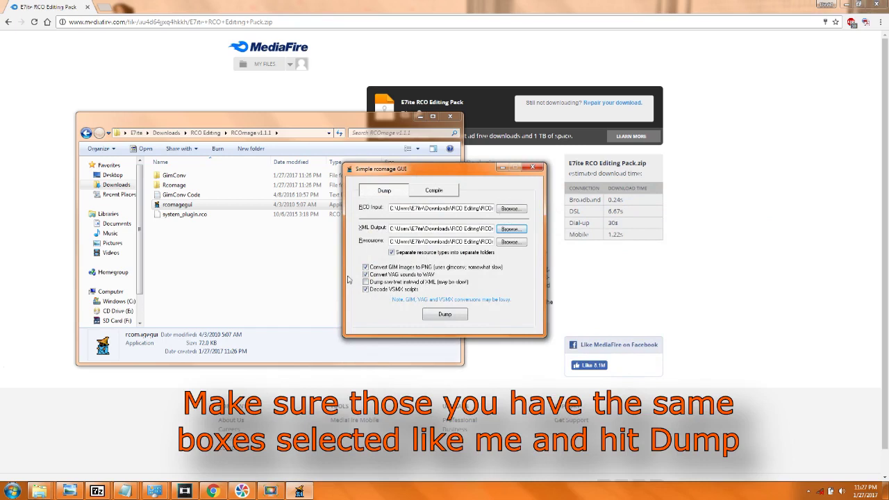
left_click(444, 314)
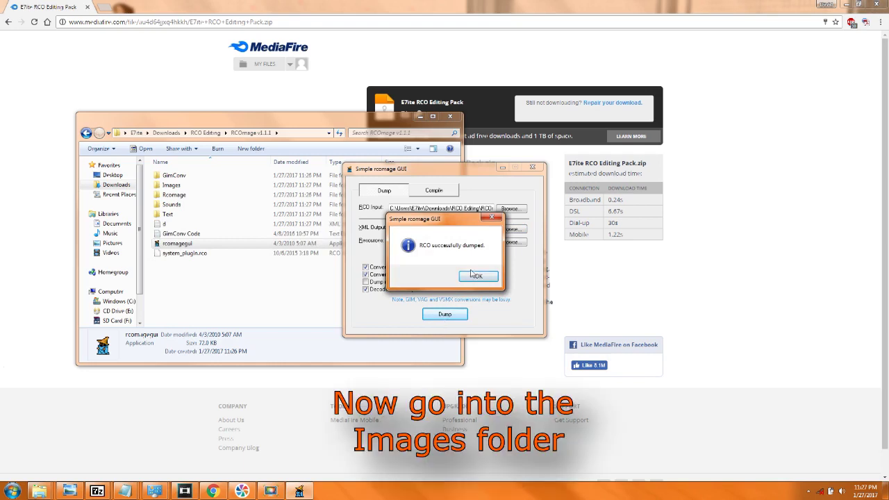
left_click(472, 275)
Find tex_notification in the dumped Images folder and open it for editing in GIMP.
left_click(197, 282)
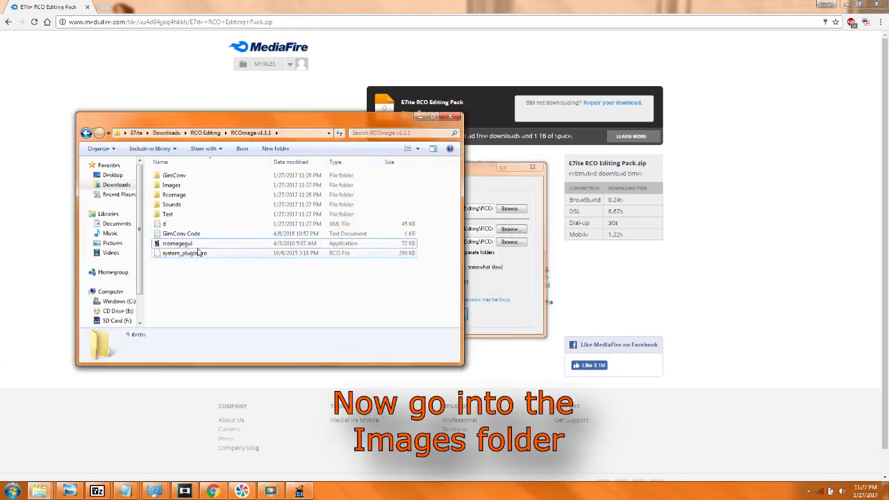
double_click(184, 184)
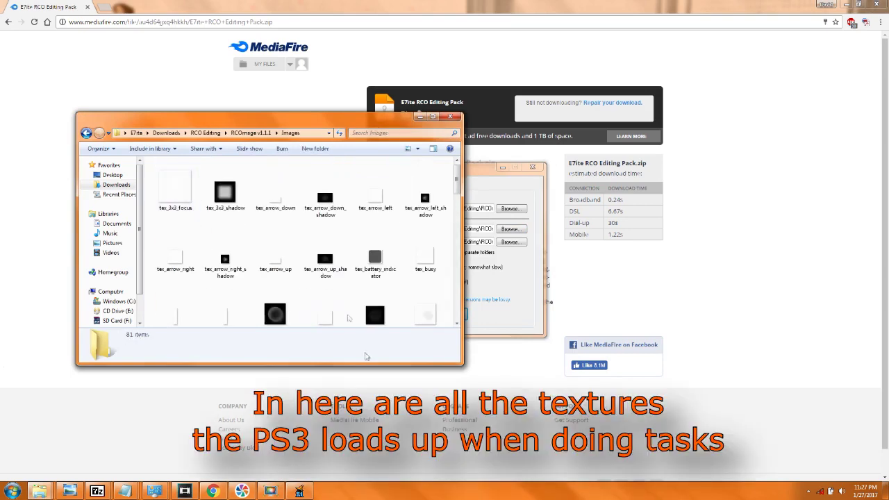
scroll(327, 306, "down", 5)
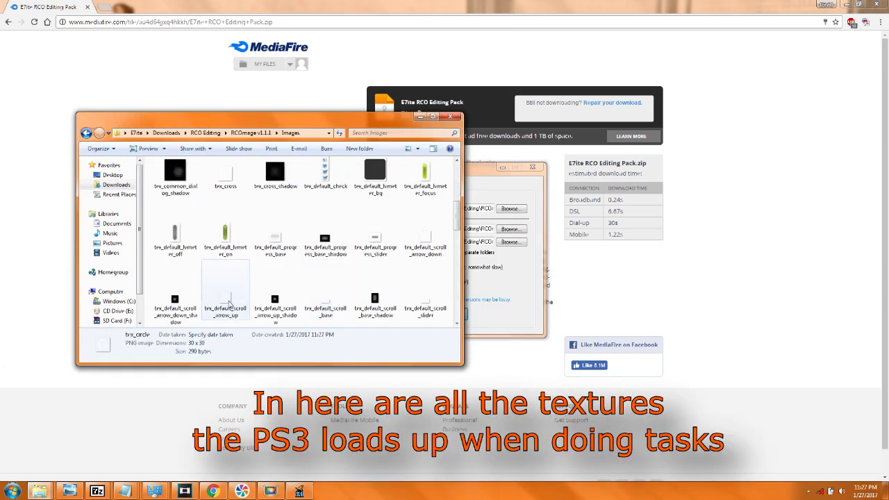
scroll(298, 256, "down", 3)
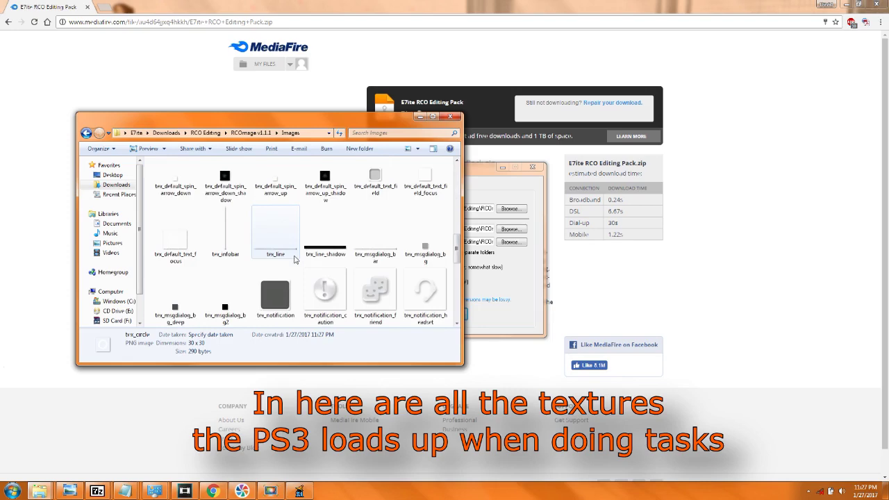
scroll(306, 256, "down", 1)
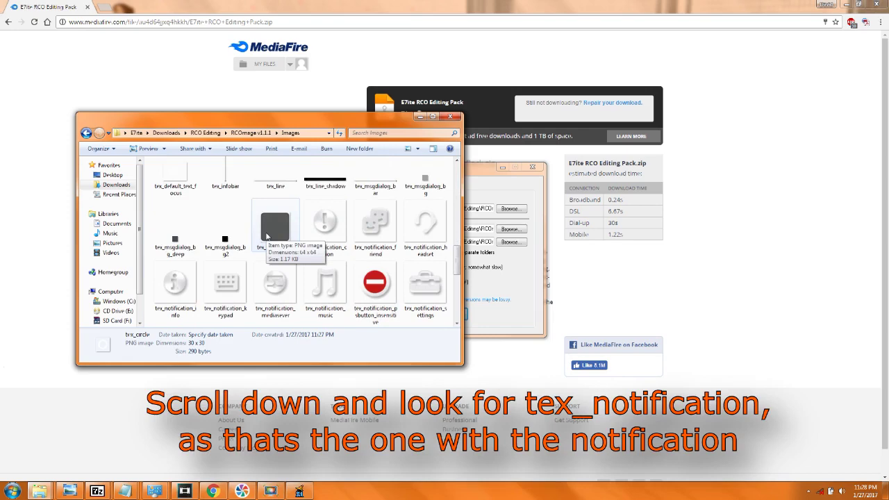
right_click(266, 236)
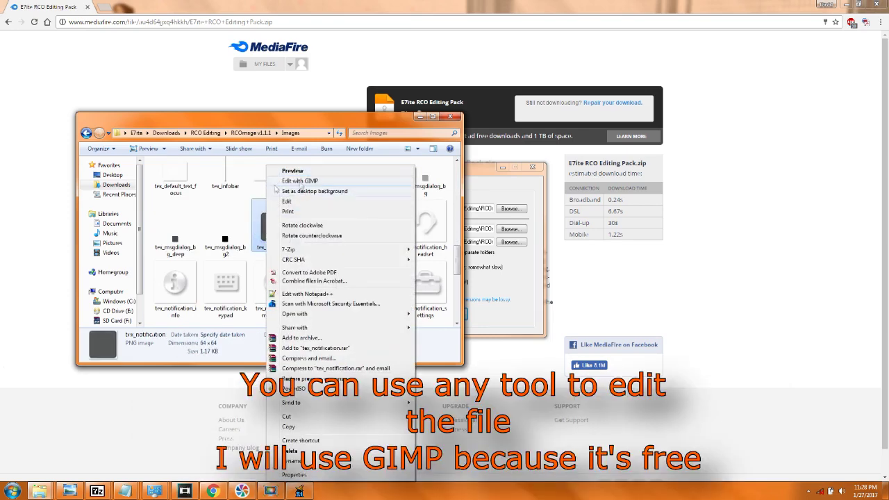
left_click(295, 182)
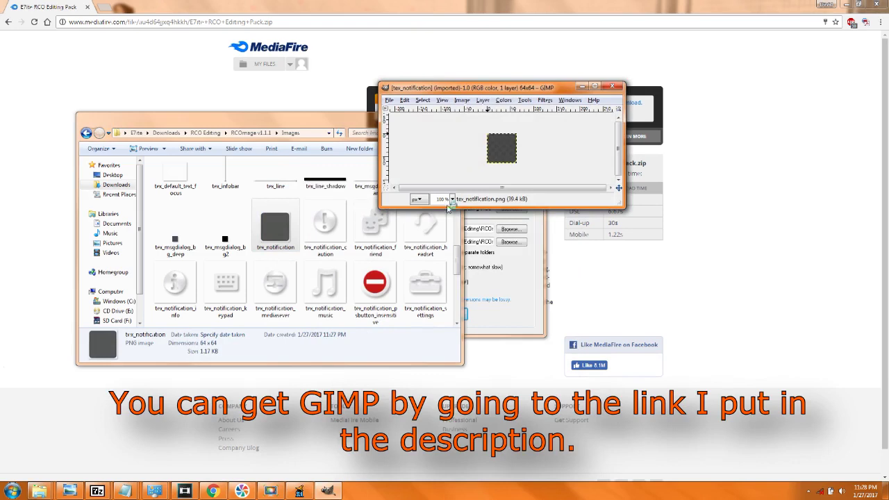
Colorize the notification texture bright green, using a saved preset and slightly adjusting its hue.
left_click(504, 100)
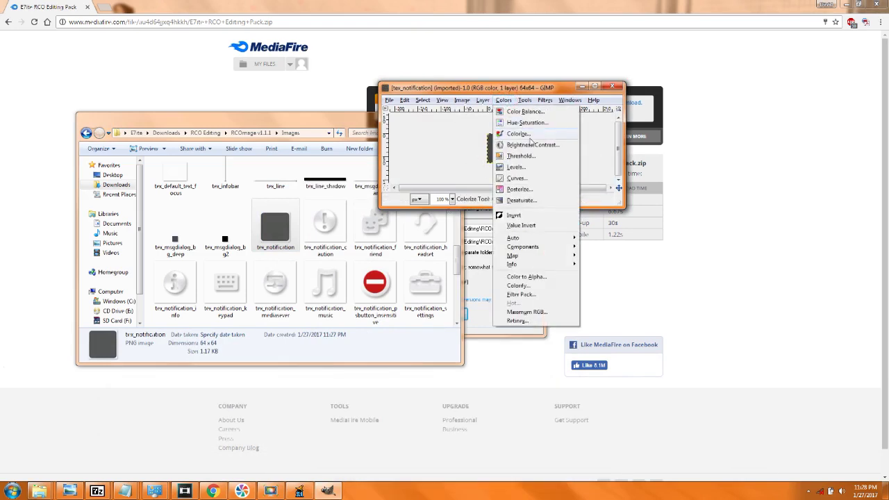
left_click(518, 134)
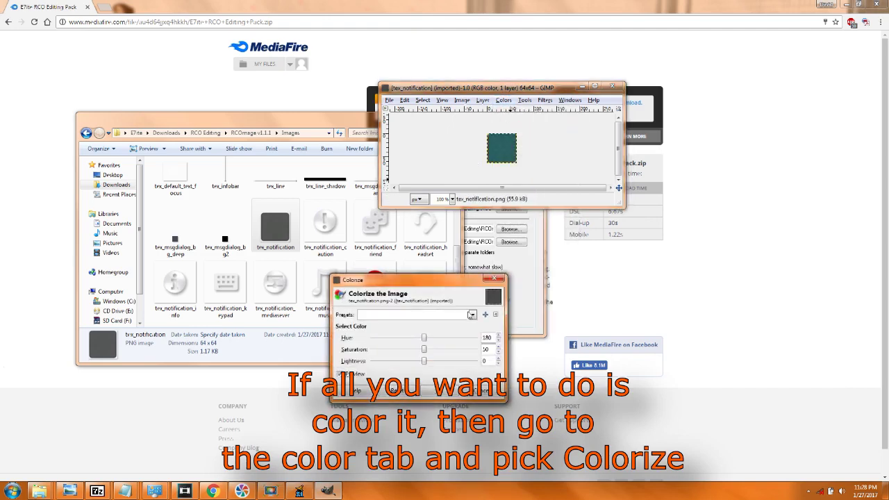
left_click(471, 314)
left_click(401, 326)
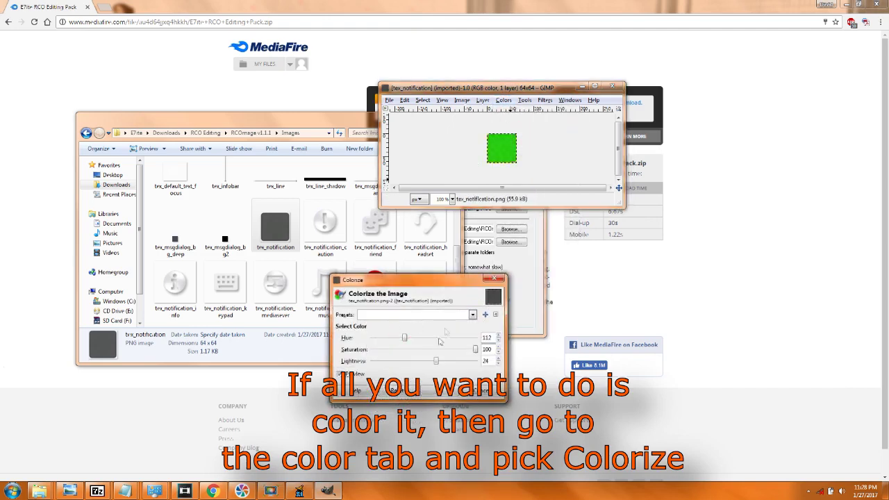
mouse_move(406, 339)
left_mouse_down()
mouse_move(448, 361)
mouse_move(398, 338)
mouse_move(379, 340)
mouse_move(432, 340)
mouse_move(409, 341)
left_mouse_up()
left_click(438, 391)
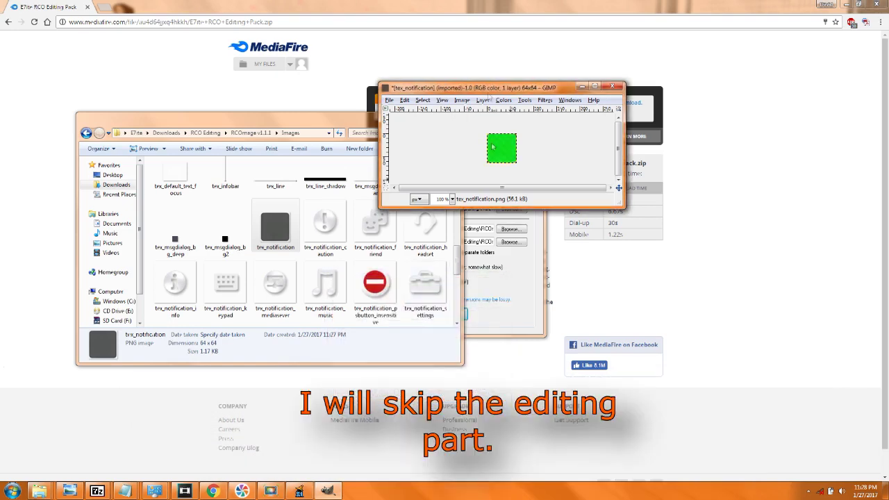
Apply the Ripple filter to the green texture with an increased period, horizontal orientation and sine wave type.
left_click(544, 100)
left_click(695, 265)
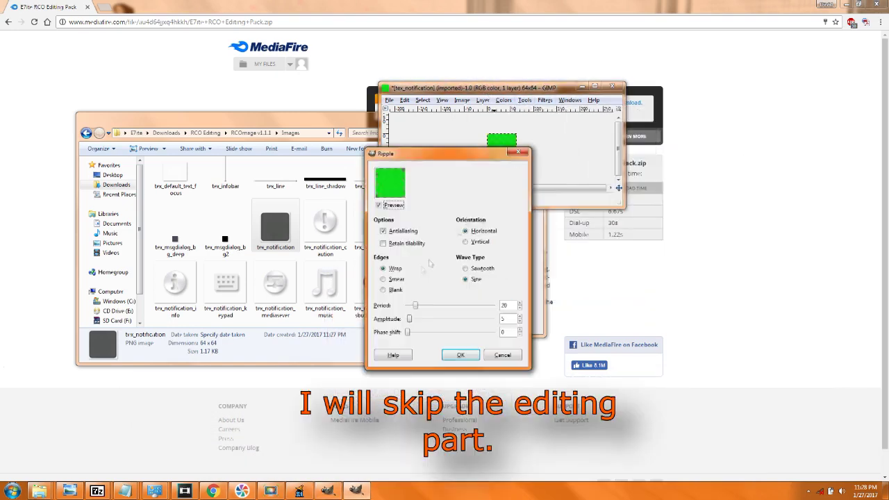
left_click_drag(414, 307, 432, 311)
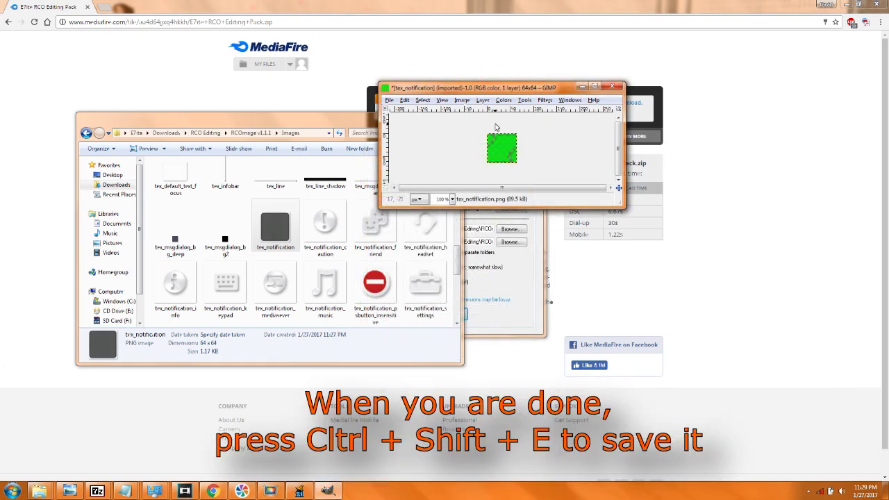
Export the edited texture as tex_notification.png in the Images folder, replacing the existing file and keeping the offered PNG options.
key("ctrl+shift+e")
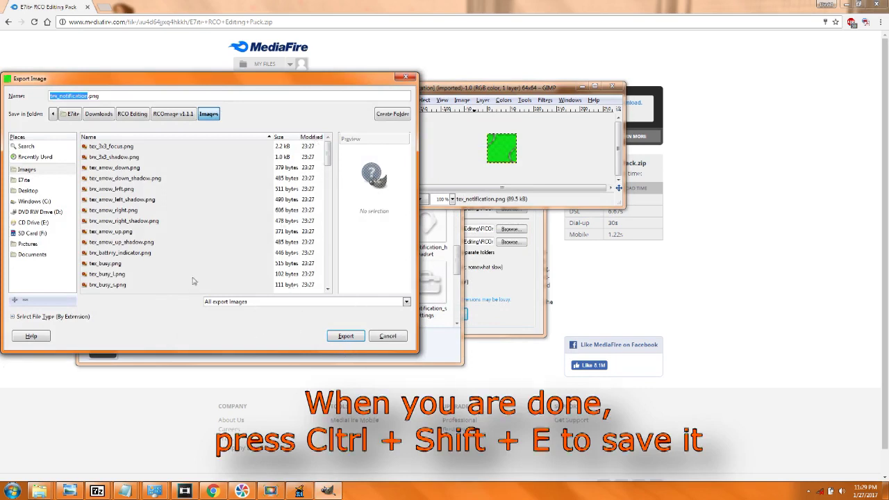
left_click(361, 335)
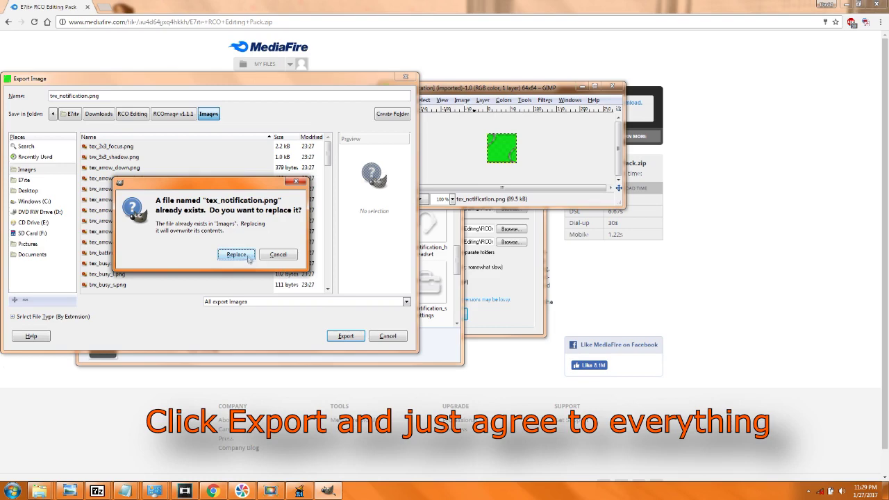
left_click(249, 257)
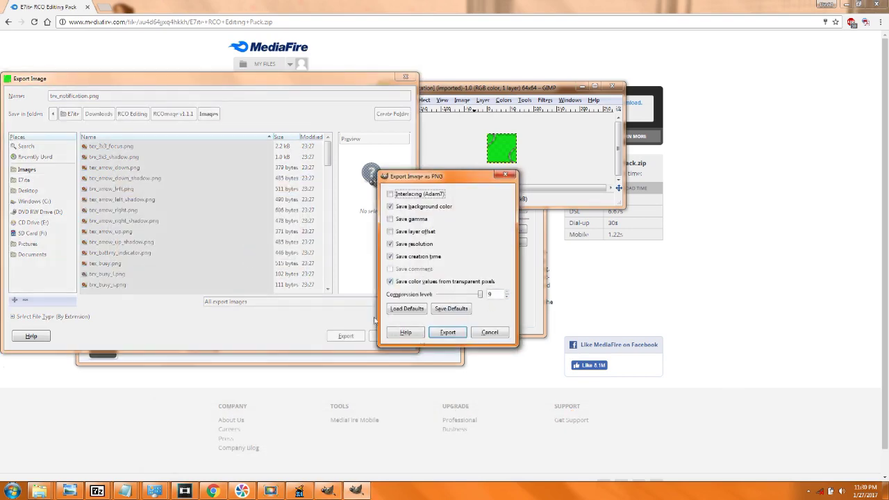
left_click(450, 333)
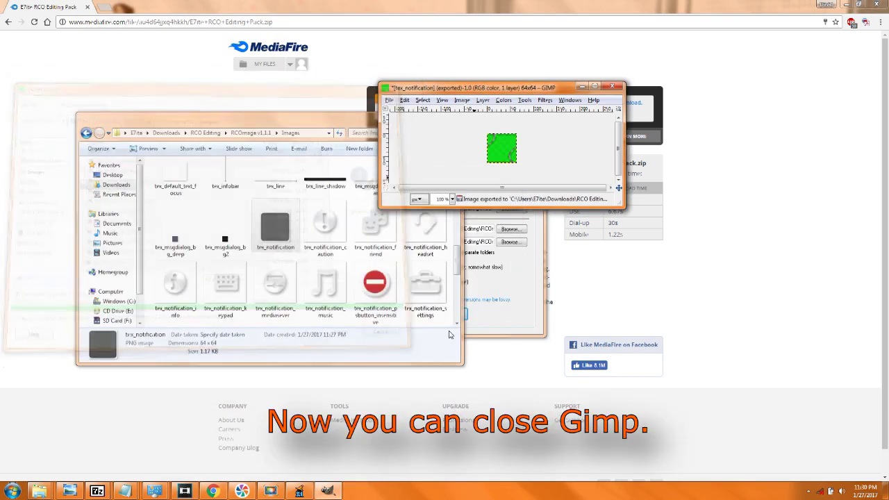
Copy the green tex_notification PNG from the Images folder into the GimConv folder.
left_click(280, 226)
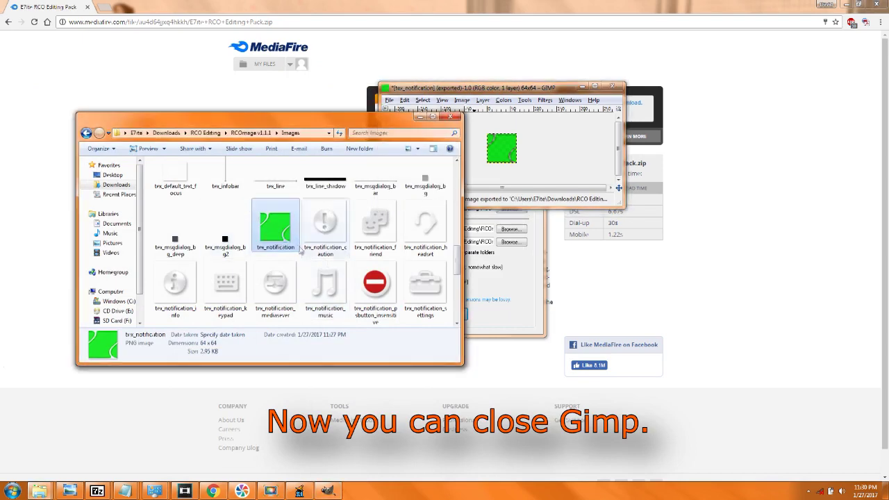
left_click(316, 226)
left_click(282, 223)
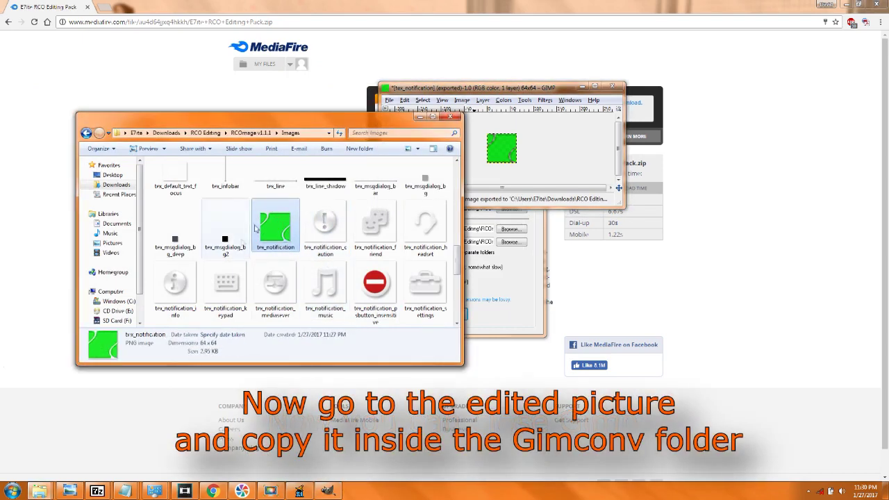
right_click(284, 237)
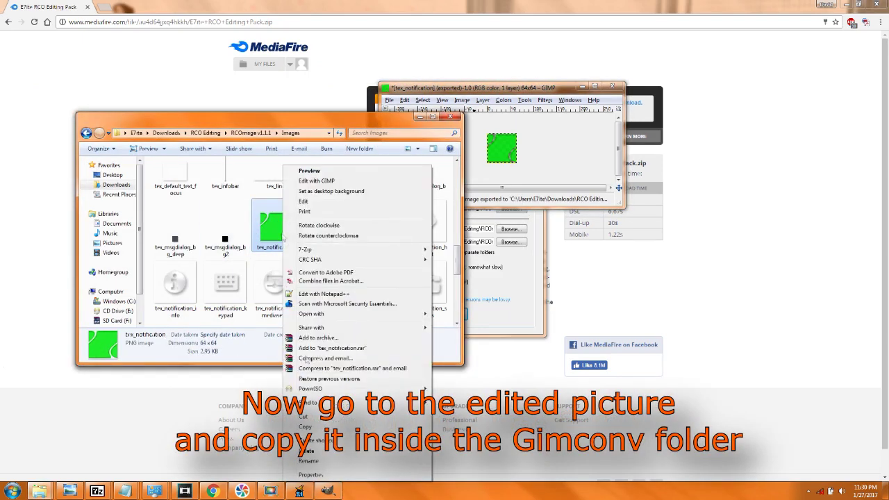
left_click(305, 426)
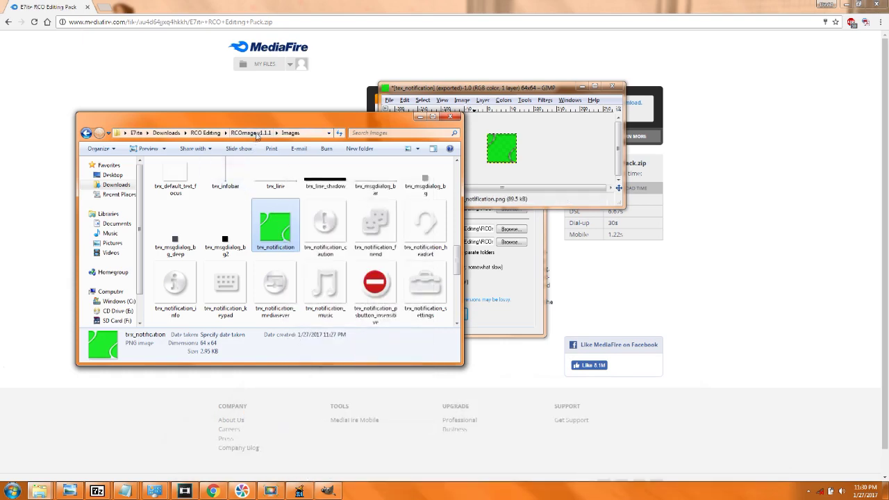
left_click(250, 133)
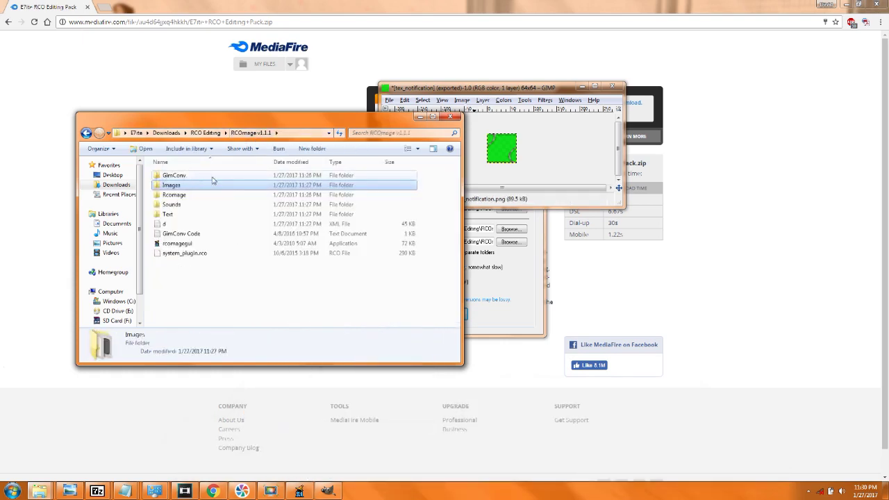
double_click(180, 175)
right_click(190, 246)
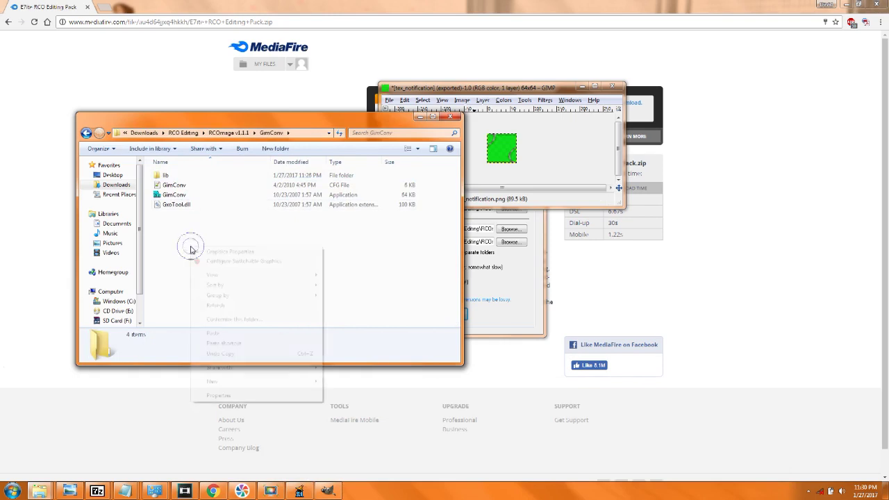
left_click(213, 334)
left_click(248, 282)
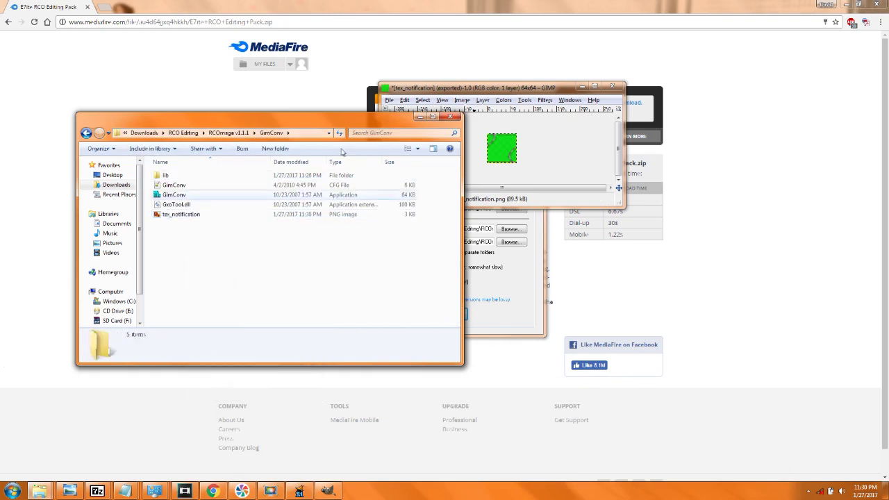
Open a command window in the GimConv folder and move it clear of the folder window.
right_click(245, 245, "shift")
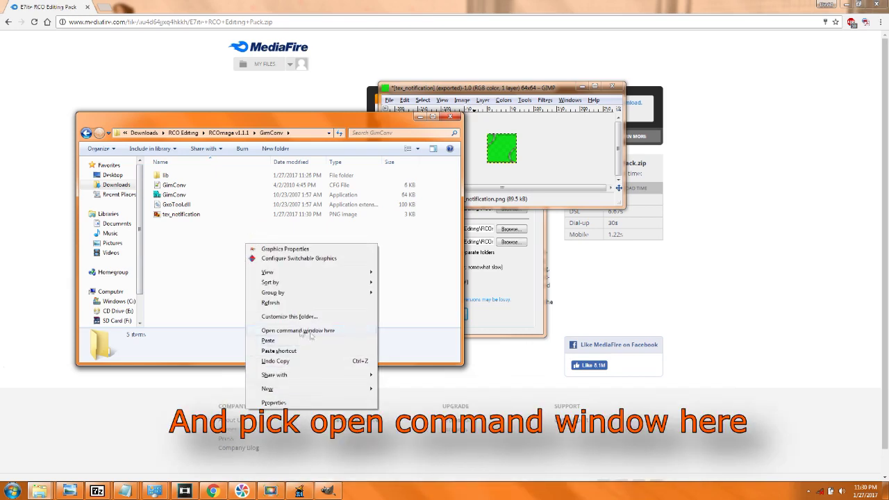
left_click(281, 332)
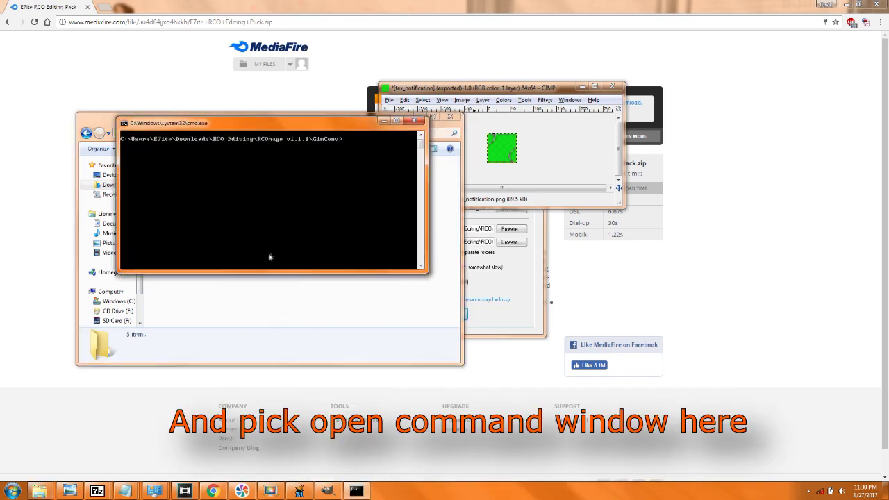
left_click_drag(251, 125, 497, 130)
Return to the RCOmage v1.1.1 folder and open the GimConv Code text file, arranging the windows so the command window stays reachable.
left_click(195, 293)
key("BackSpace")
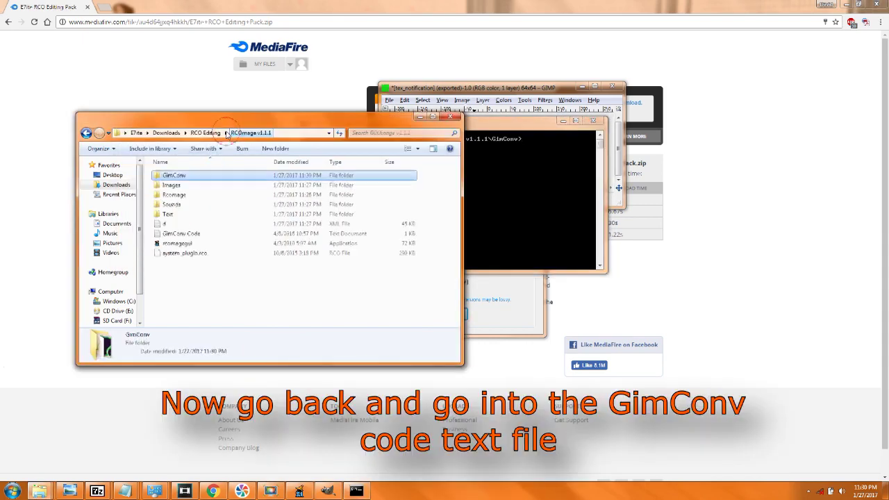
left_click(489, 235)
left_click(255, 296)
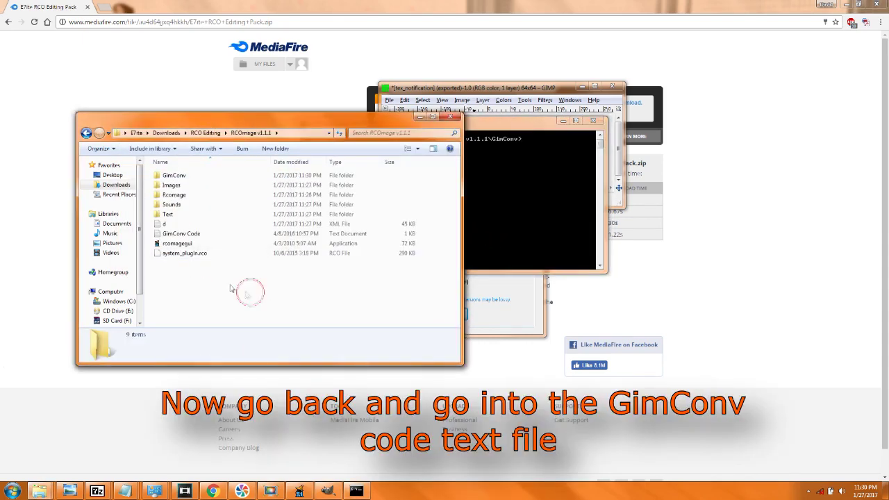
left_click(531, 229)
left_click_drag(437, 128, 538, 124)
left_click(228, 259)
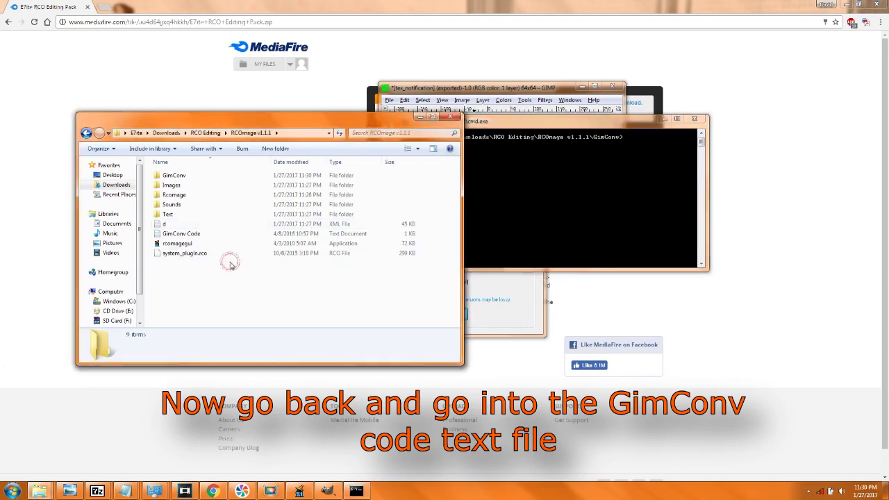
double_click(177, 235)
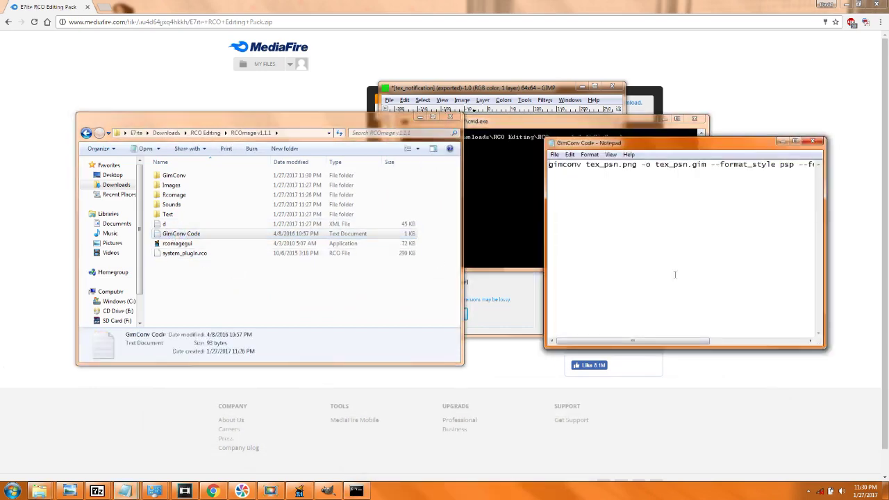
left_click(629, 154)
left_click_drag(625, 143, 361, 141)
left_click(396, 216)
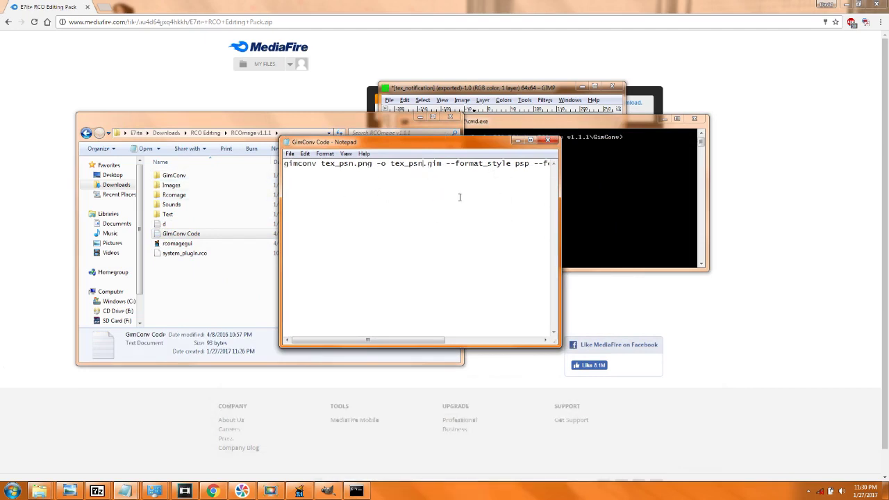
Replace every occurrence of tex_psn with tex_notification in the GimConv Code text.
key("ctrl+h")
type("tex_psn")
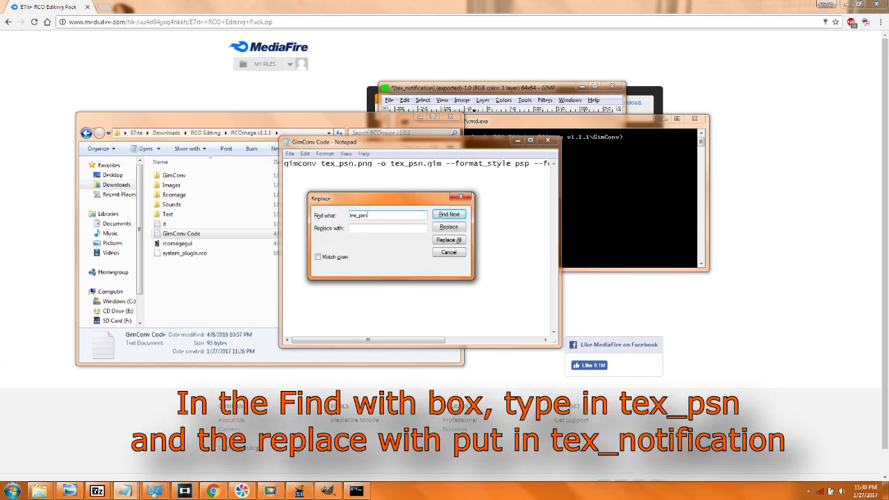
left_click(391, 229)
type("tex_notification")
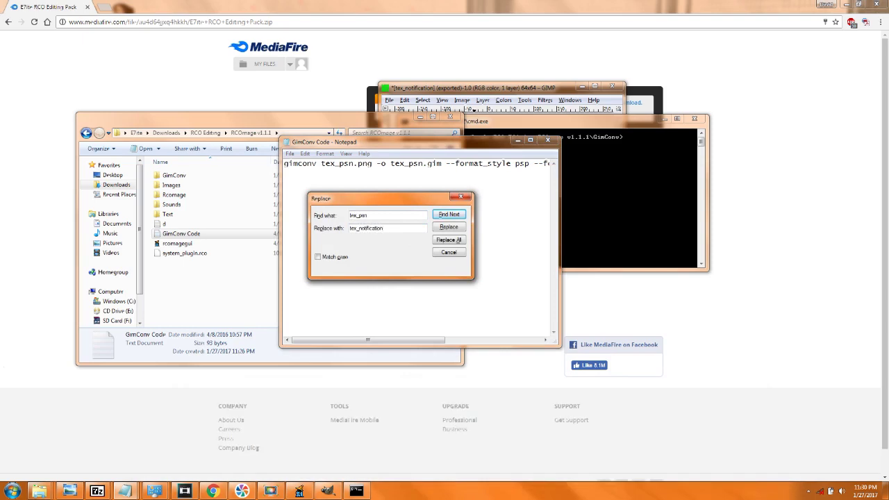
left_click(448, 240)
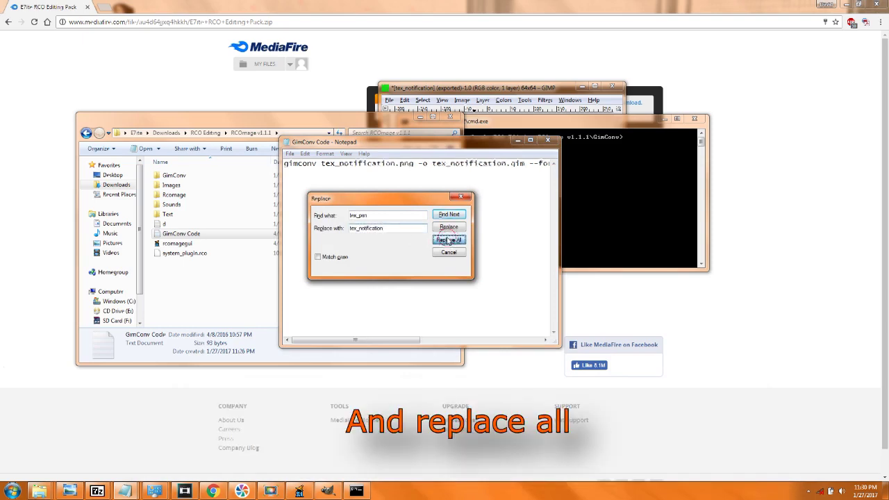
left_click(461, 197)
left_click(388, 194)
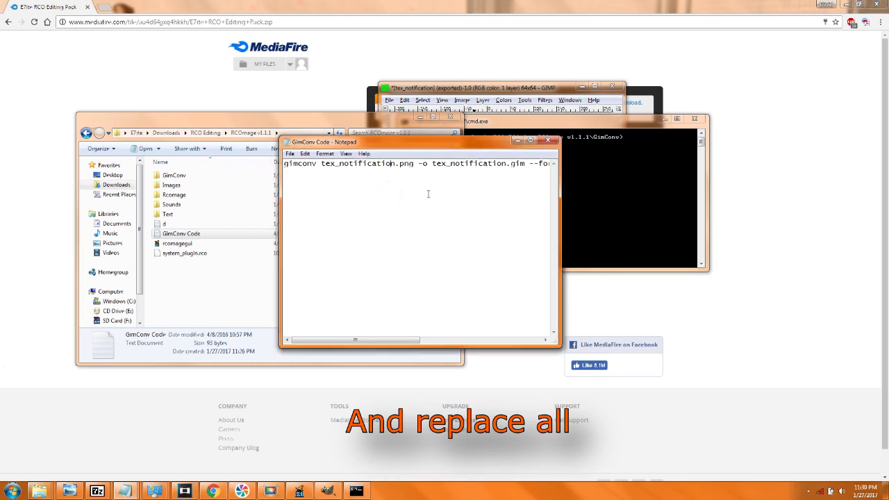
Copy the whole GimConv command, run it in the command prompt, and locate tex_notification.gim in the GimConv folder.
key("ctrl+a")
right_click(416, 158)
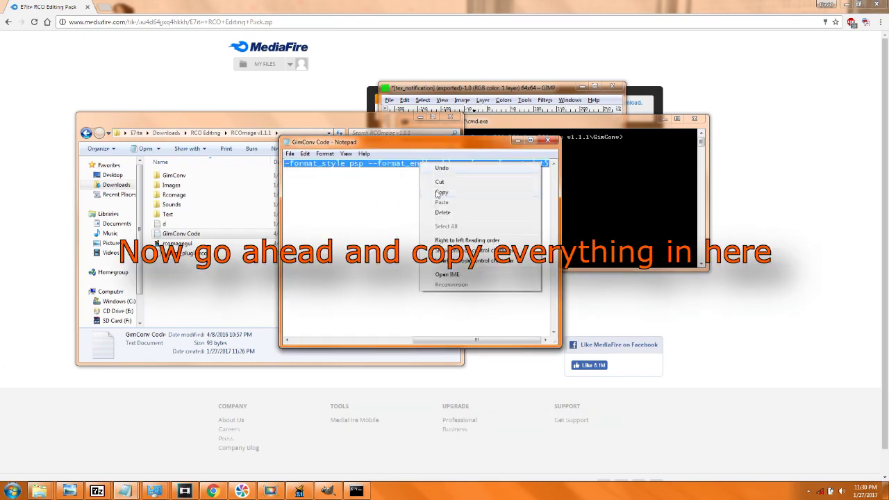
left_click(446, 194)
left_click(635, 217)
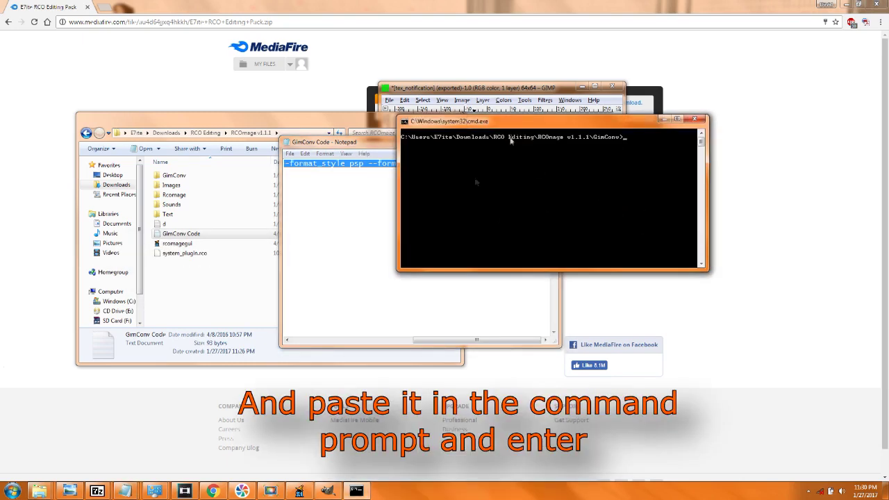
right_click(585, 177)
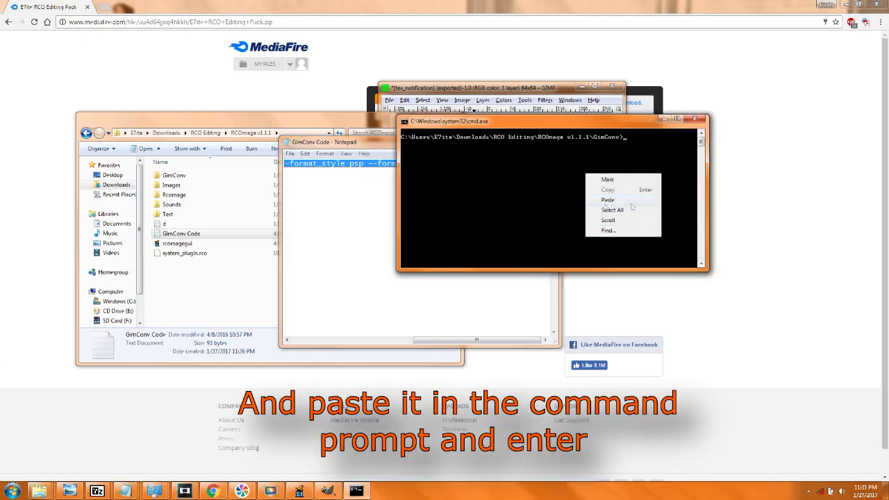
left_click(609, 200)
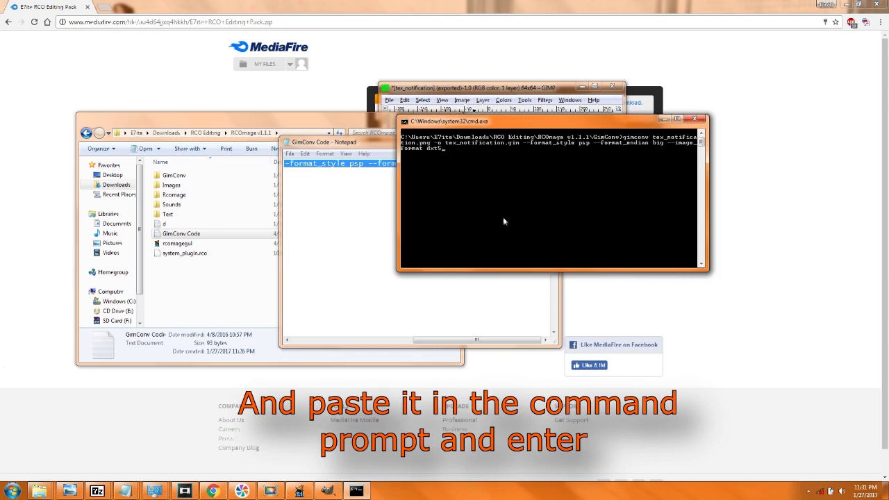
key("Return")
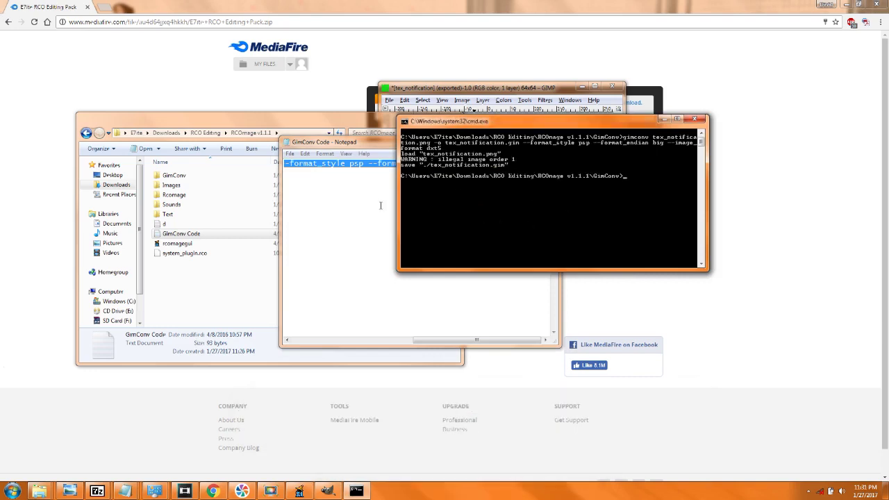
double_click(198, 175)
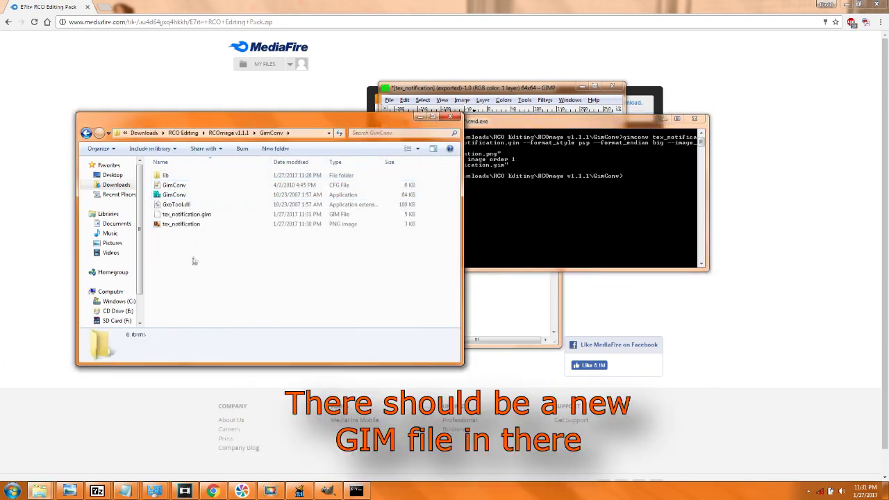
left_click(193, 215)
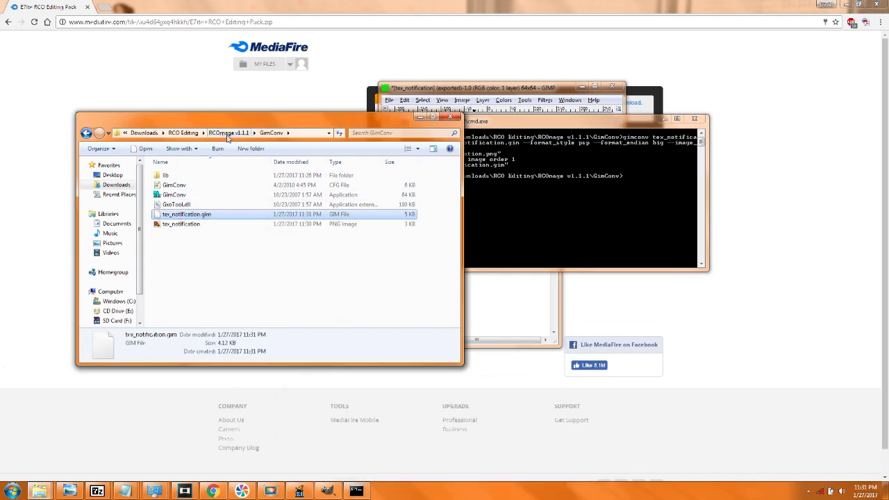
Delete the Images, Sounds and Text folders and the d XML file from the RCOmage v1.1.1 folder.
key("BackSpace")
left_click(174, 185)
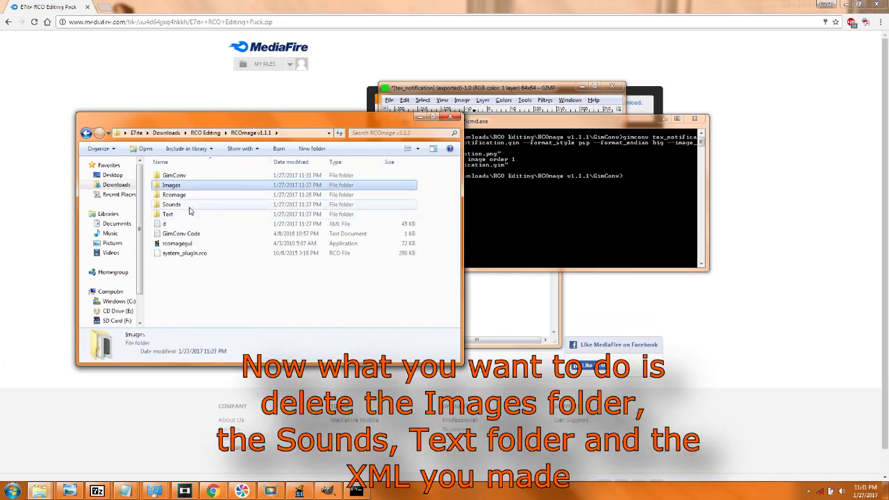
left_click(173, 204, "ctrl")
left_click(170, 213, "ctrl")
left_click(184, 224, "ctrl")
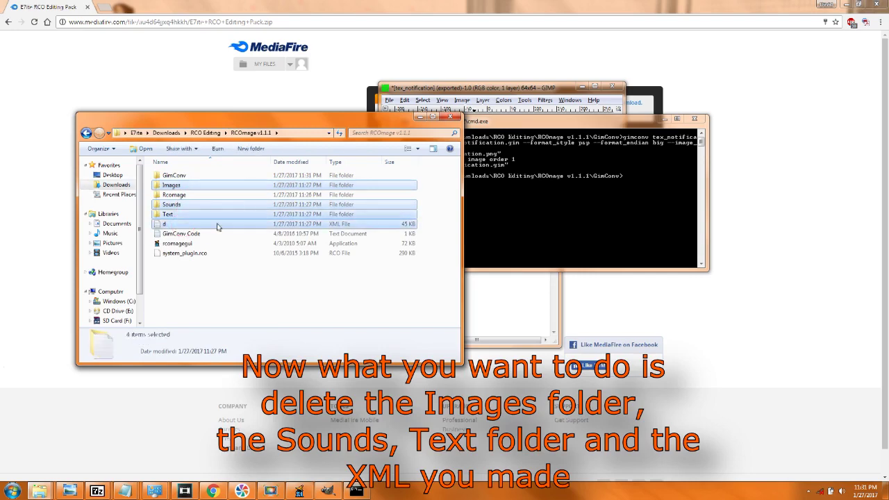
key("Delete")
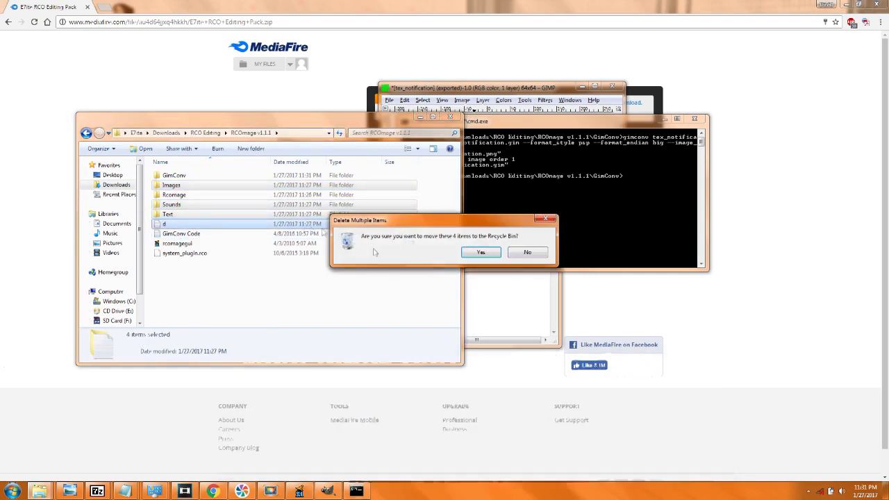
left_click(496, 253)
left_click(435, 286)
Close GIMP, discarding the unsaved image changes, and retry deleting the Images folder.
mouse_move(306, 485)
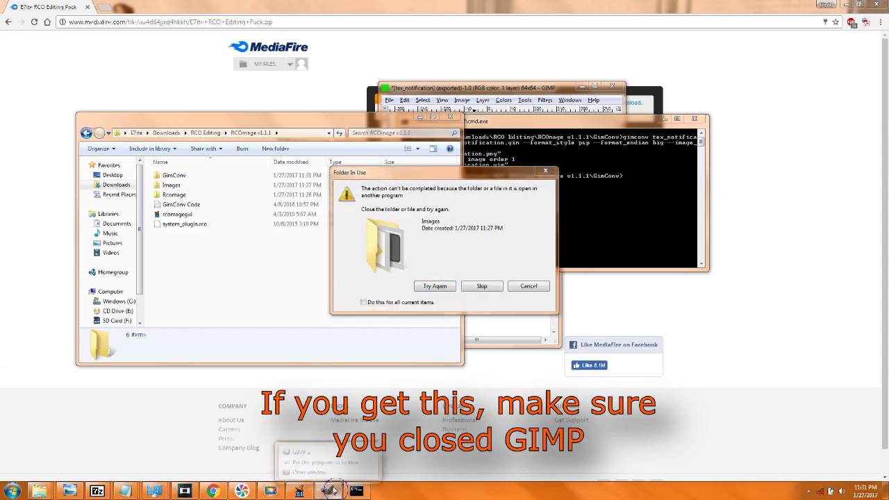
left_click(373, 438)
left_click(511, 212)
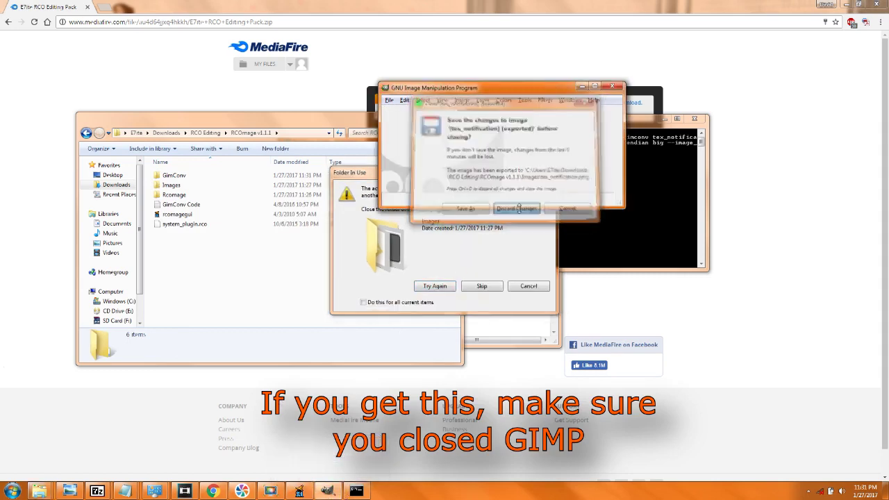
left_click(453, 284)
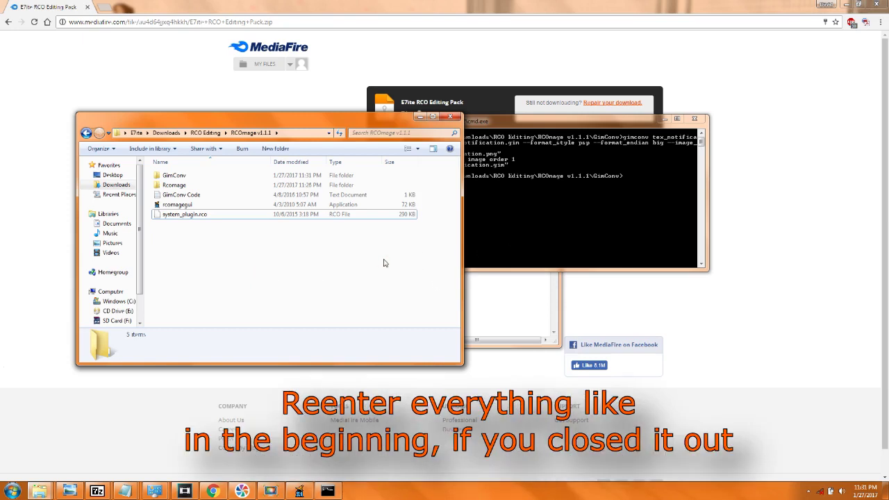
Dump system_plugin.rco again in rcomagegui with the GIM, VAG and VSMX conversion options turned off.
double_click(177, 204)
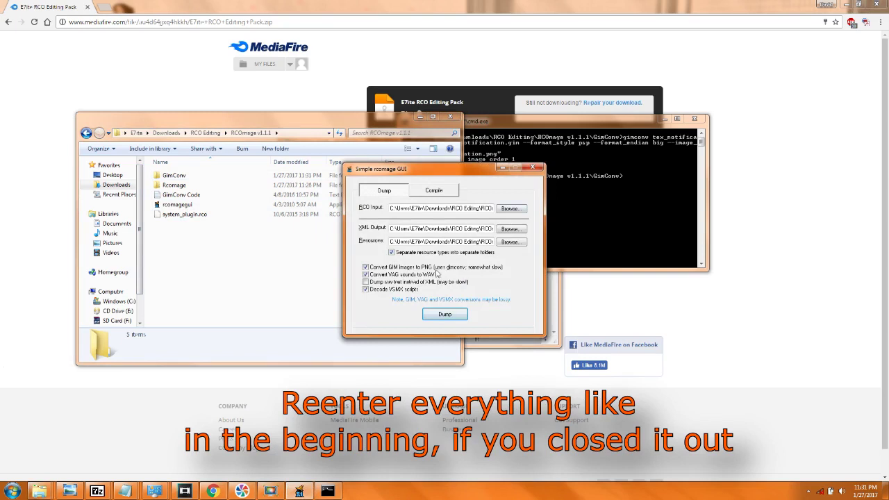
left_click(401, 267)
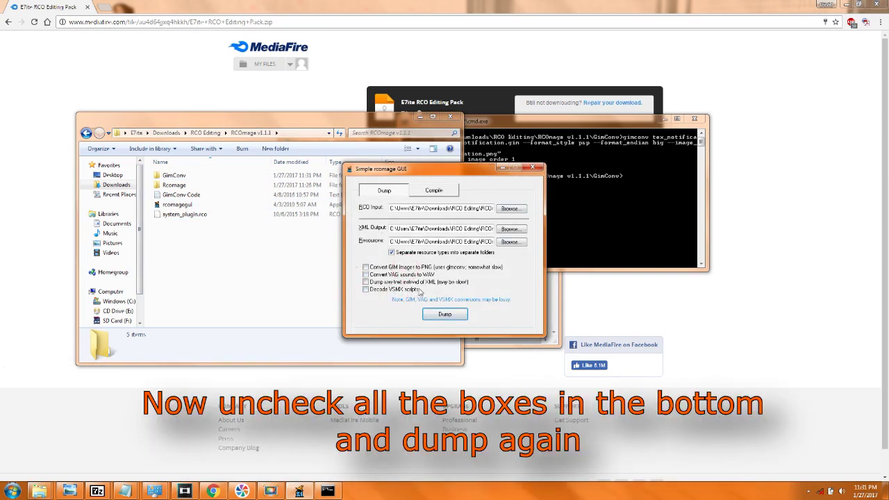
left_click(444, 314)
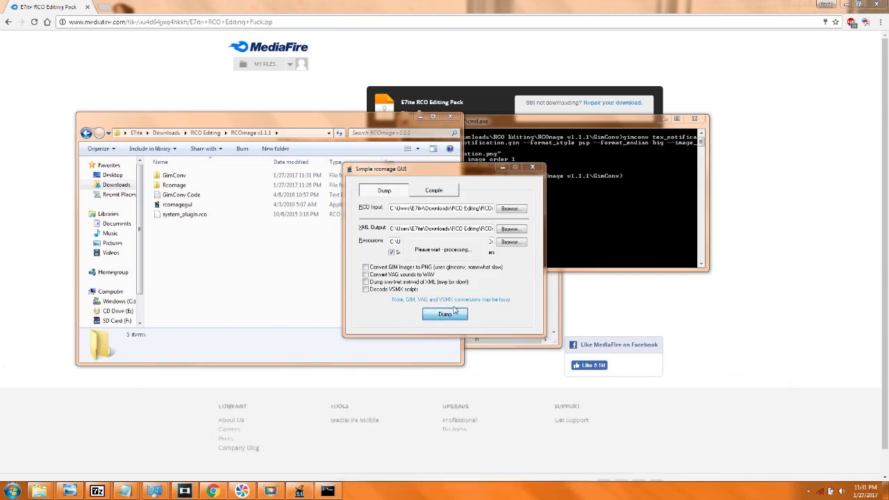
left_click(448, 256)
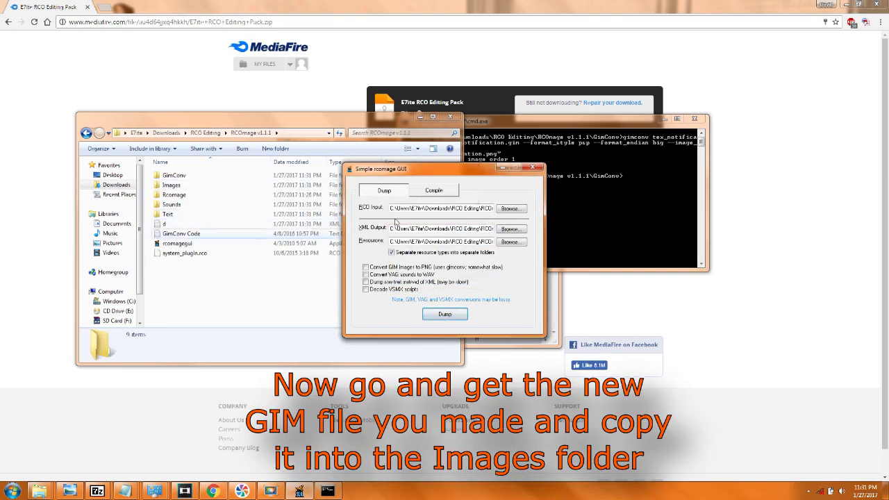
Copy tex_notification.gim from the GimConv folder inside RCOmage v1.1.1.
left_click(188, 308)
double_click(167, 185)
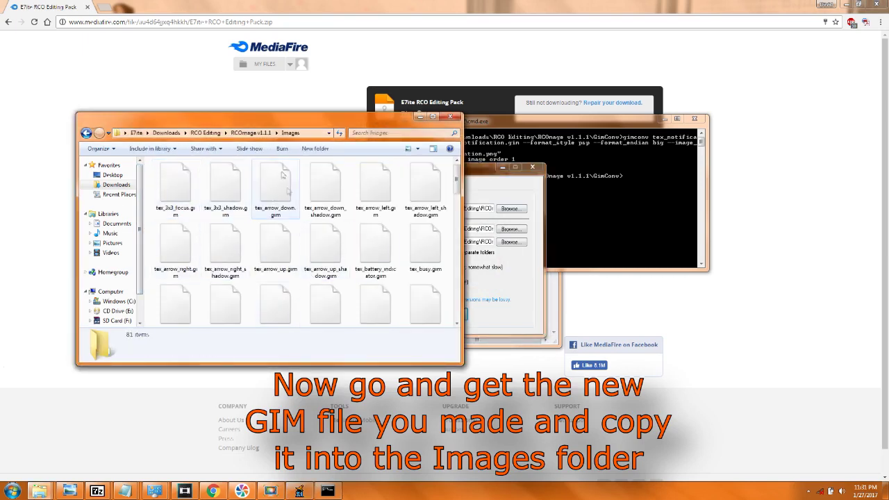
left_click(251, 133)
double_click(182, 177)
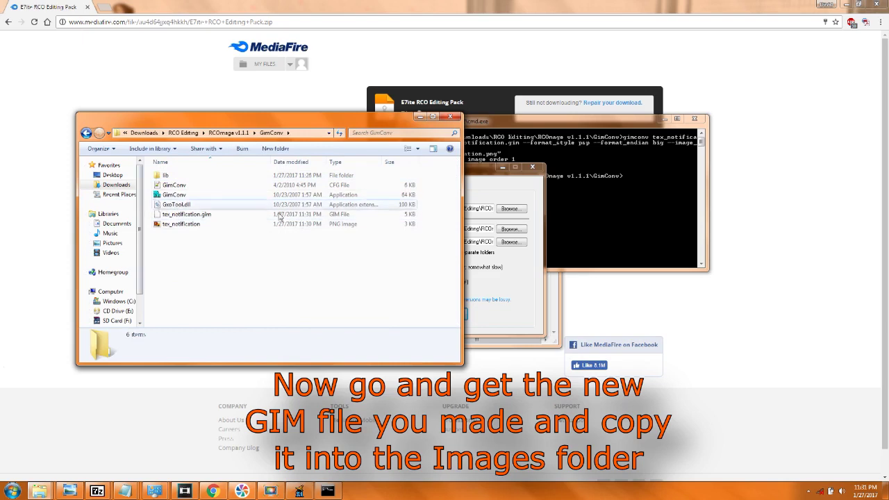
left_click(214, 217)
right_click(190, 216)
left_click(225, 373)
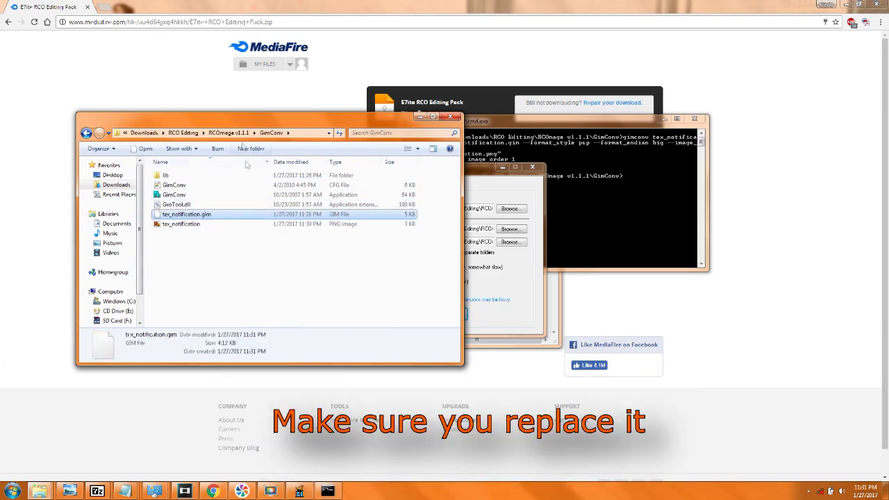
Paste tex_notification.gim into the Images folder of RCOmage v1.1.1, replacing the existing file.
left_click(229, 132)
double_click(170, 186)
right_click(155, 230)
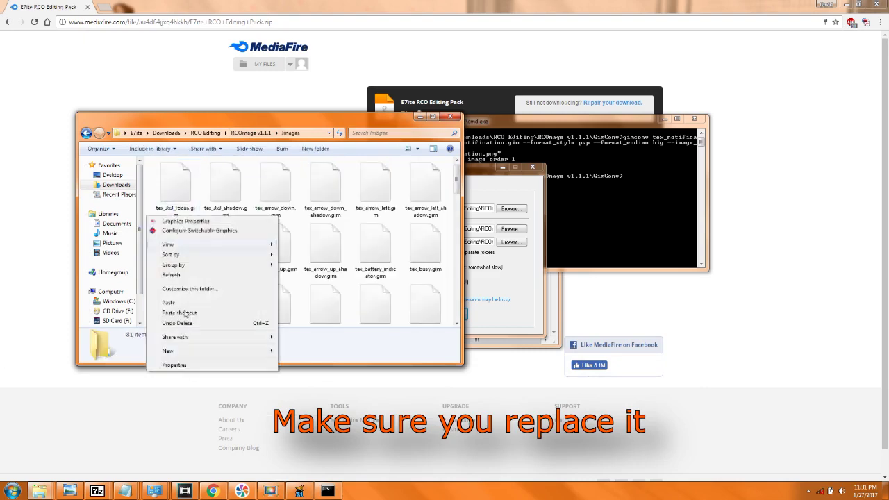
left_click(179, 303)
left_click(423, 186)
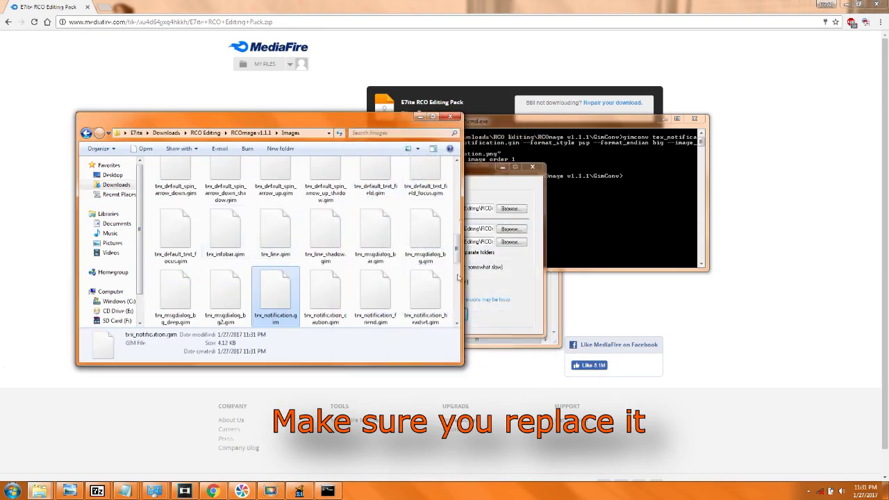
Set up an RCO compile in rcomagegui with the d XML file as input and the existing system_plugin.rco as output, accepting the overwrite.
left_click(496, 192)
left_click(433, 191)
left_click(251, 133)
left_click(510, 209)
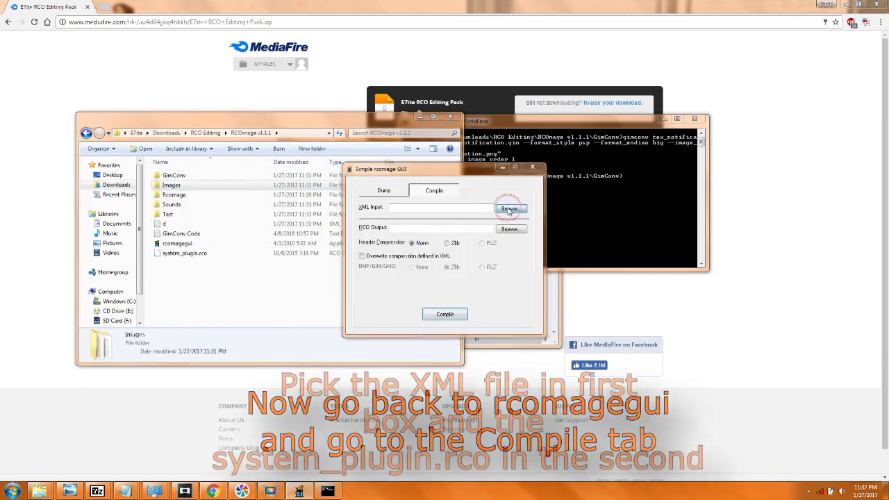
double_click(452, 302)
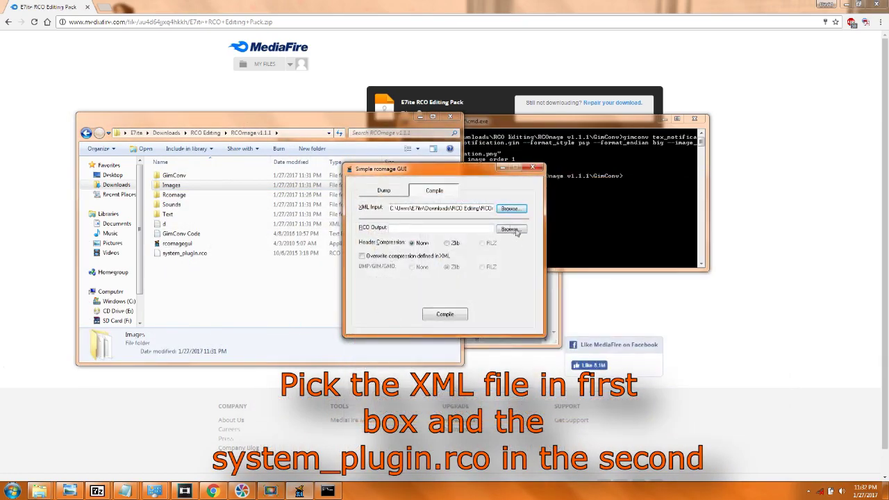
left_click(510, 230)
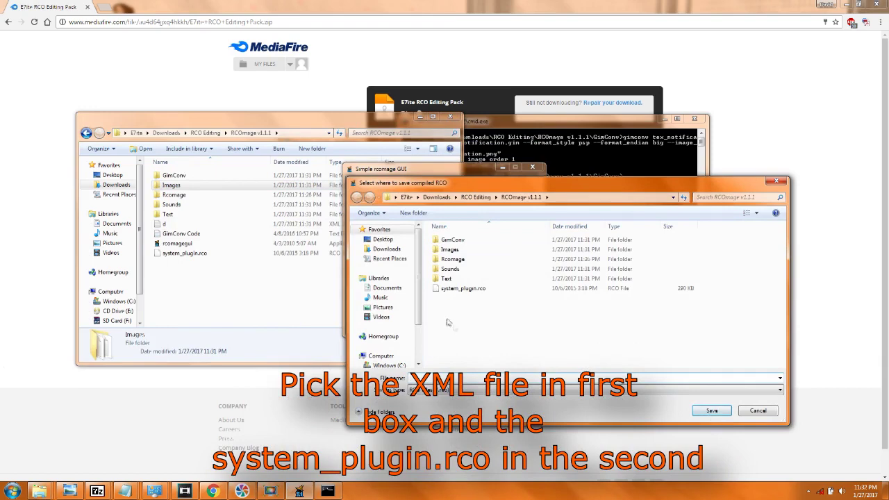
double_click(462, 289)
left_click(506, 248)
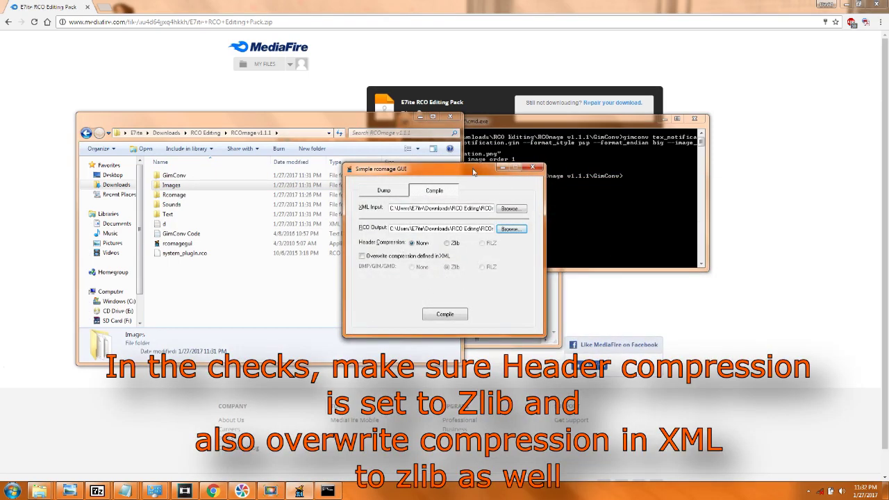
Compile the RCO with Zlib header compression and the compression defined in the XML overwritten with Zlib for BMP/GIM/GMO.
left_click(454, 243)
left_click(435, 258)
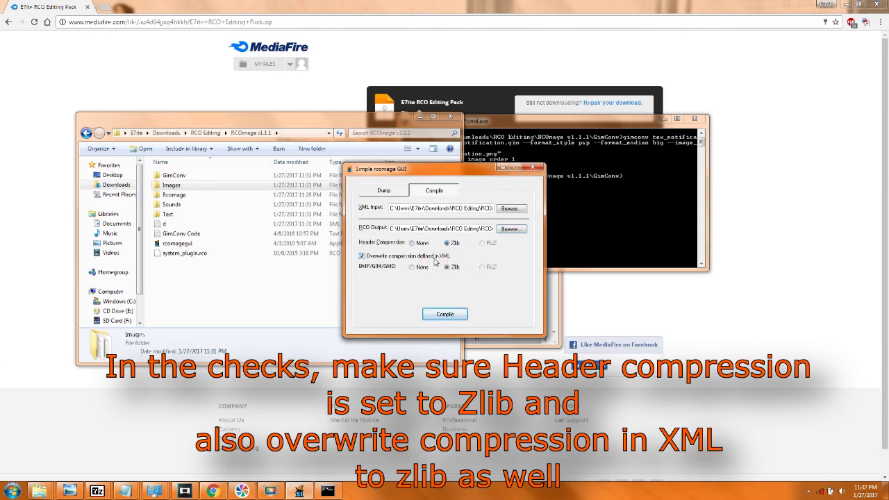
left_click(441, 312)
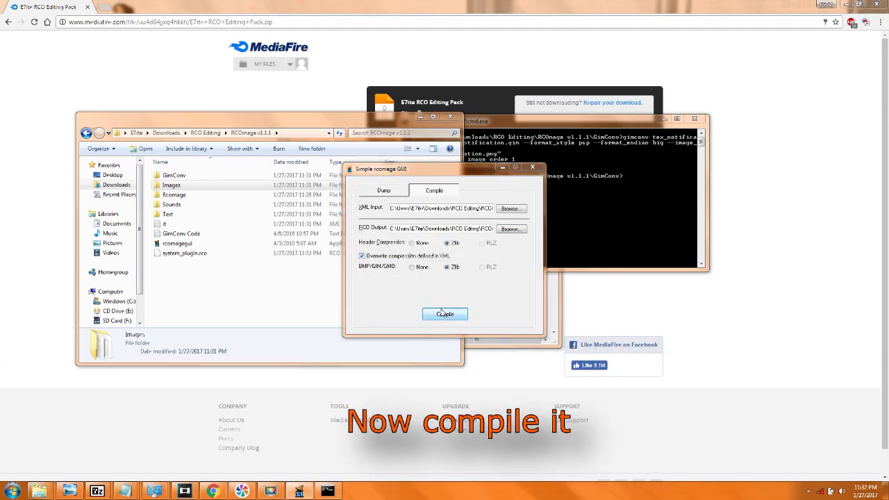
left_click(479, 277)
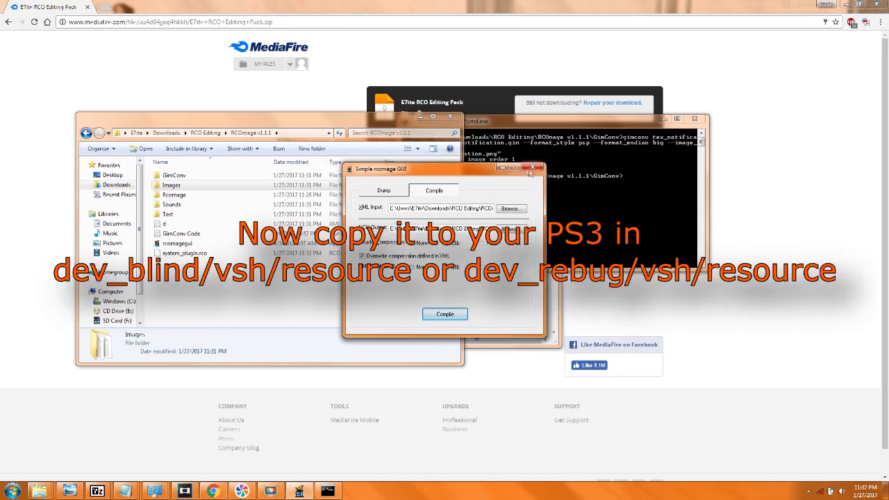
Close rcomagegui and select the compiled system_plugin.rco in the RCOmage v1.1.1 folder.
left_click(532, 168)
left_click(307, 320)
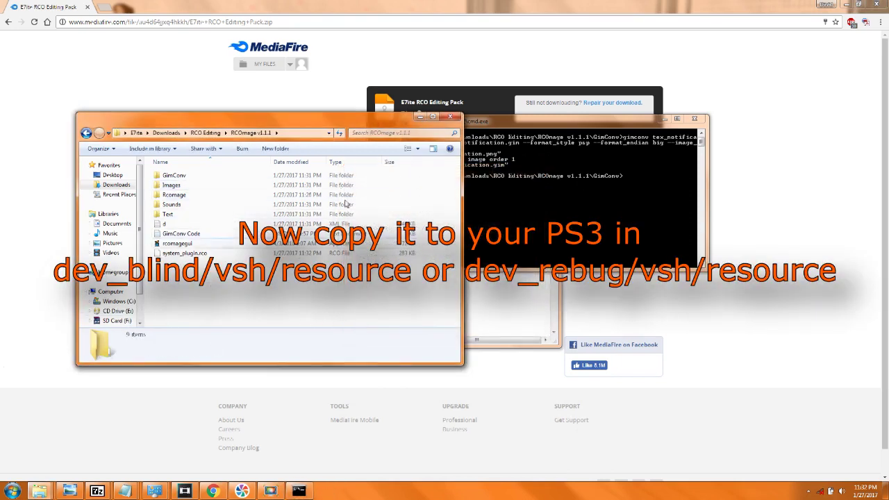
left_click(177, 253)
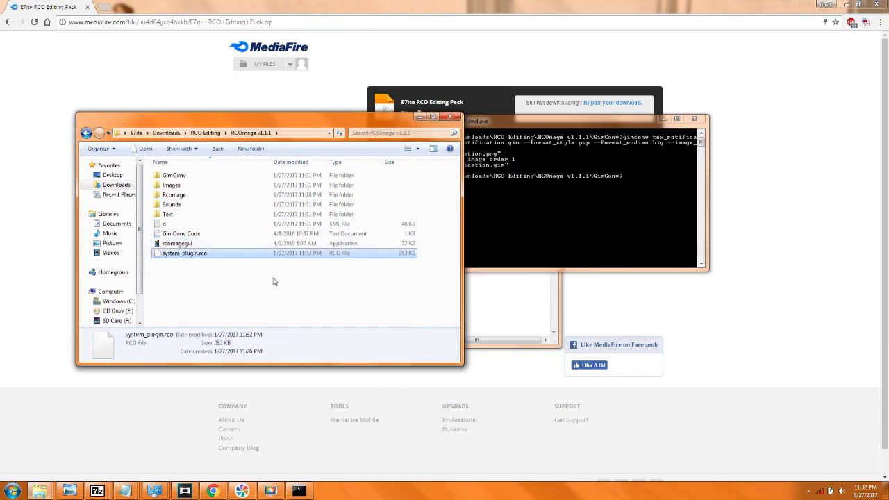